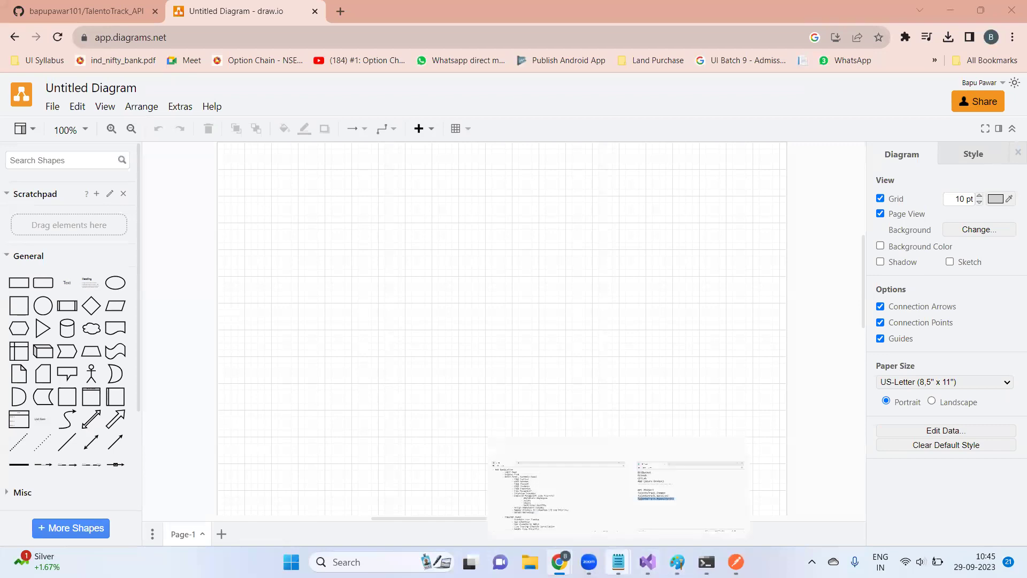
# Switch to Doc.txt in Notepad and review the Web Application feature list and the database table definitions
pyautogui.click(529, 489)
pyautogui.click(430, 228)
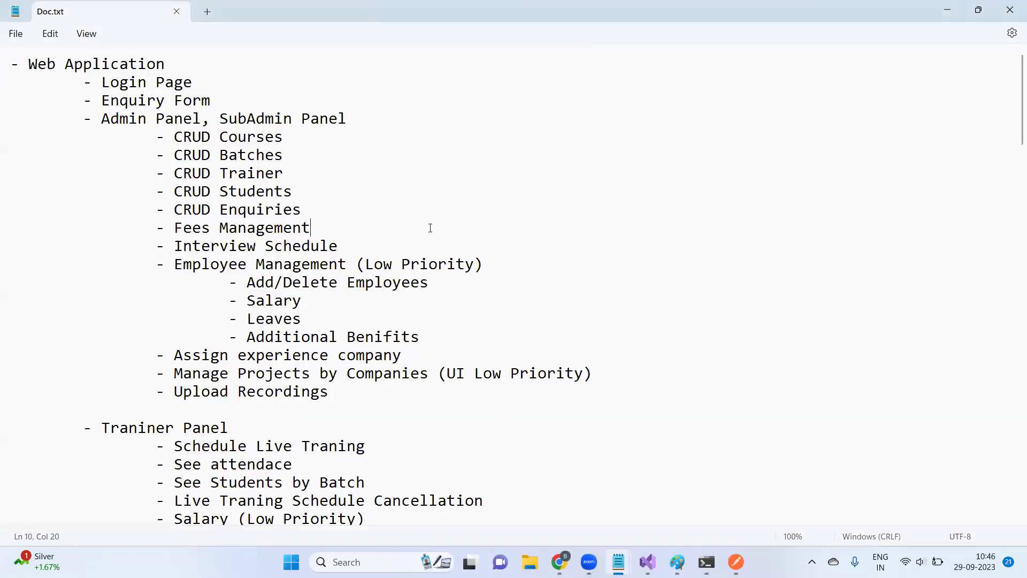
pyautogui.moveTo(1013, 81); pyautogui.dragTo(1013, 360)
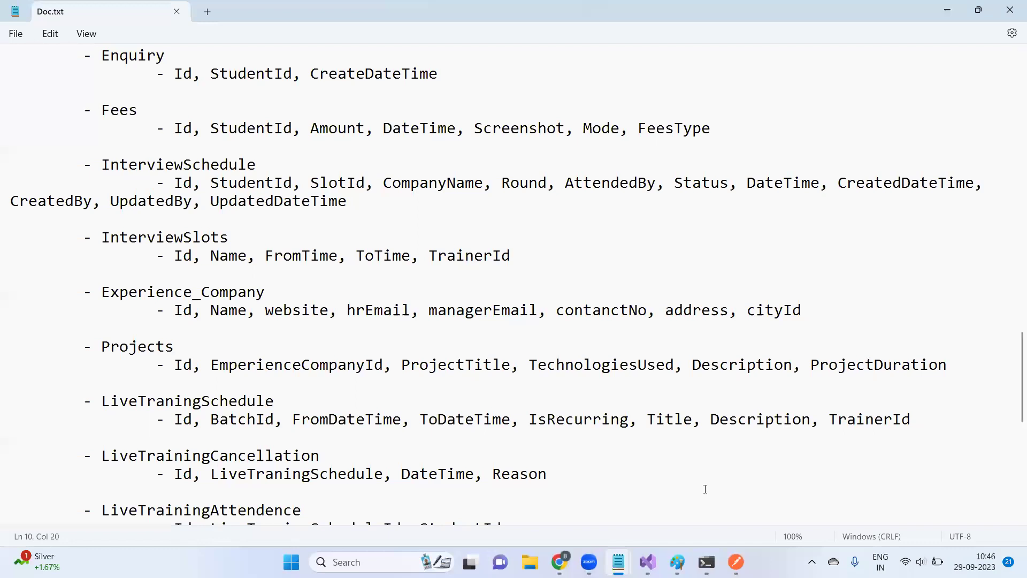
pyautogui.click(648, 561)
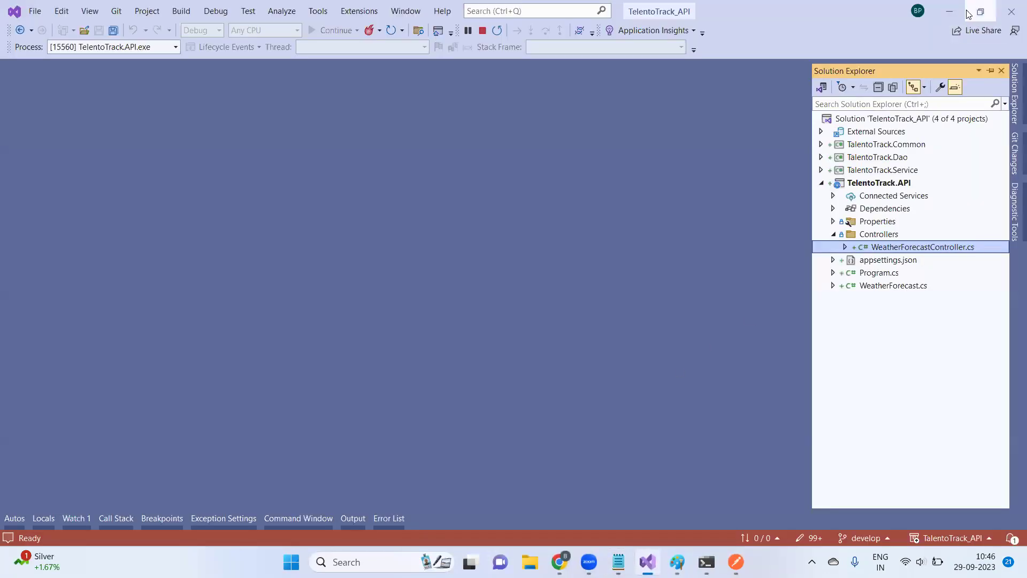
pyautogui.click(949, 11)
pyautogui.click(554, 311)
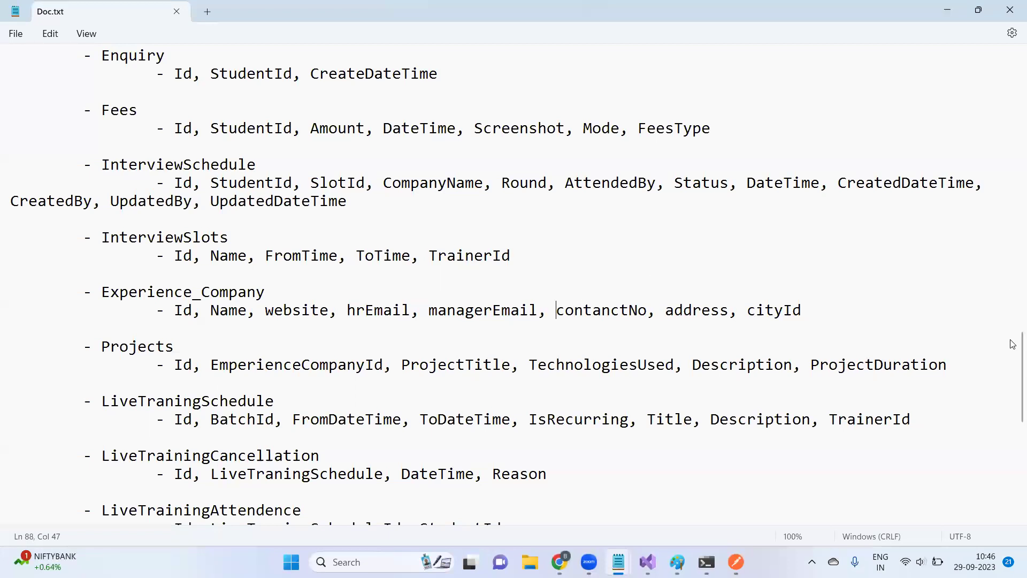
pyautogui.moveTo(1013, 332); pyautogui.dragTo(1013, 73)
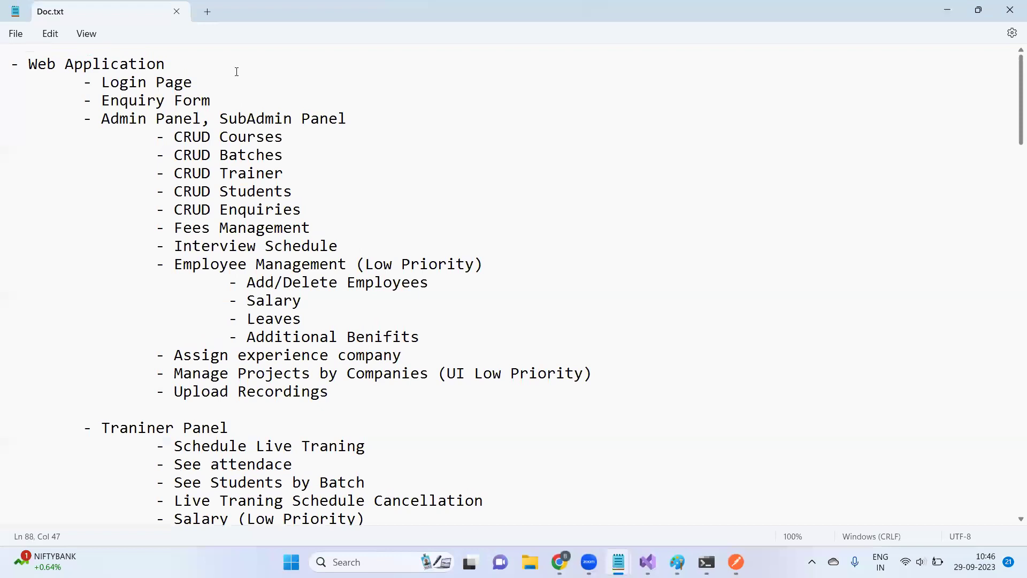
pyautogui.moveTo(29, 64); pyautogui.dragTo(166, 64)
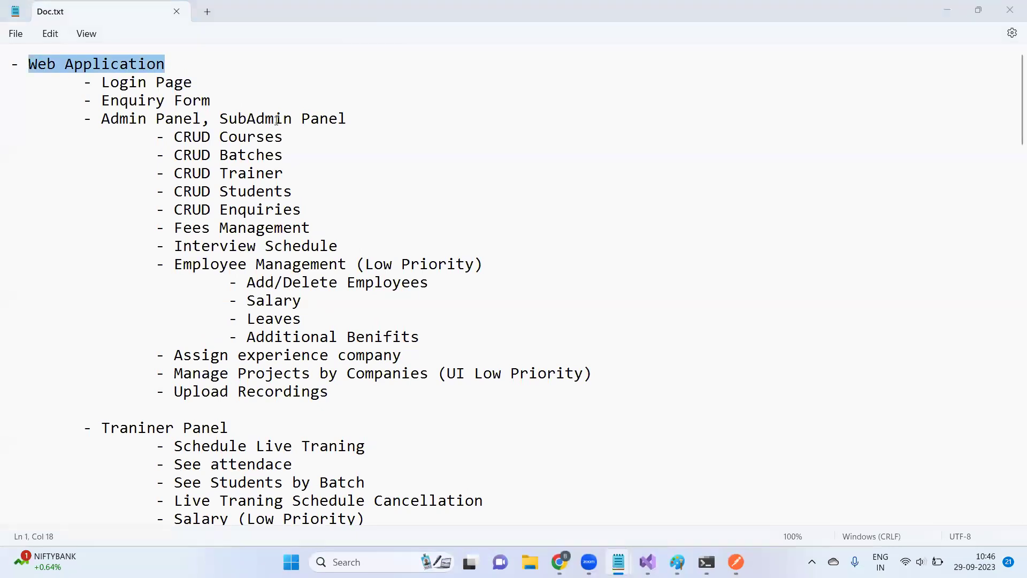
# Check the TelentoTrack.API Swagger page in Chrome and return to the untitled draw.io diagram
pyautogui.hotkey('alt', 'Tab')
pyautogui.moveTo(558, 557)
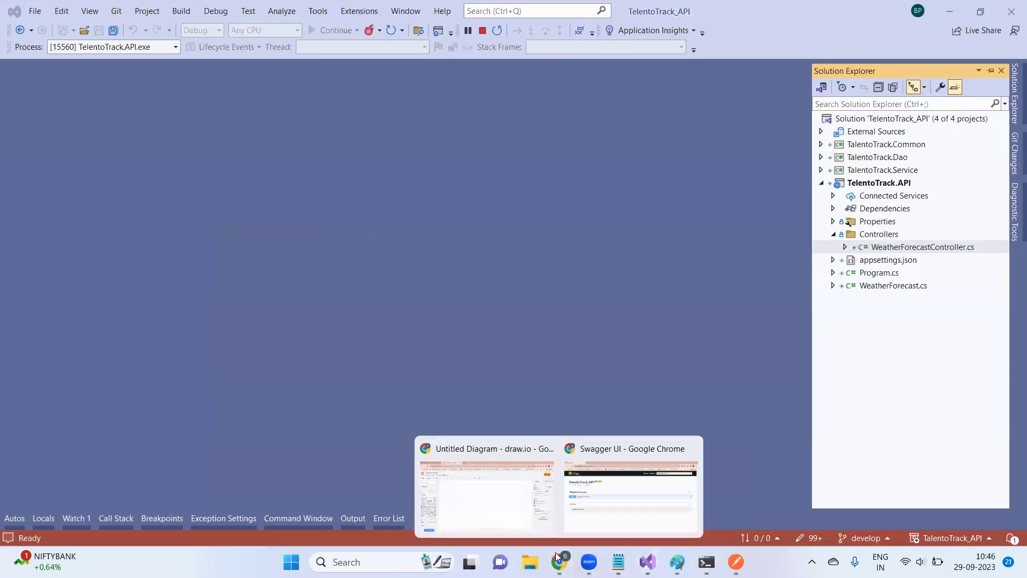
pyautogui.click(631, 490)
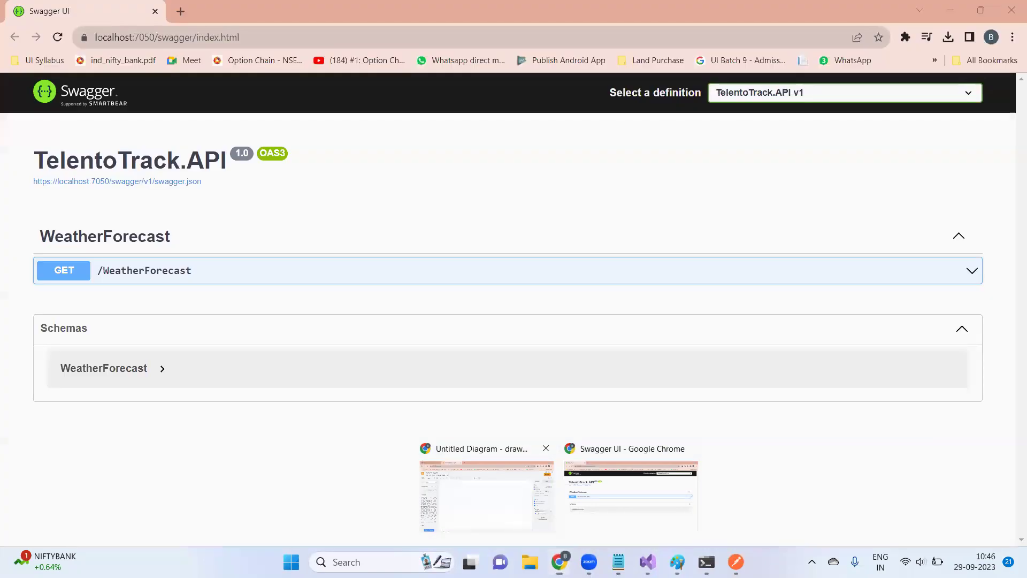
pyautogui.hotkey('alt', 'Tab')
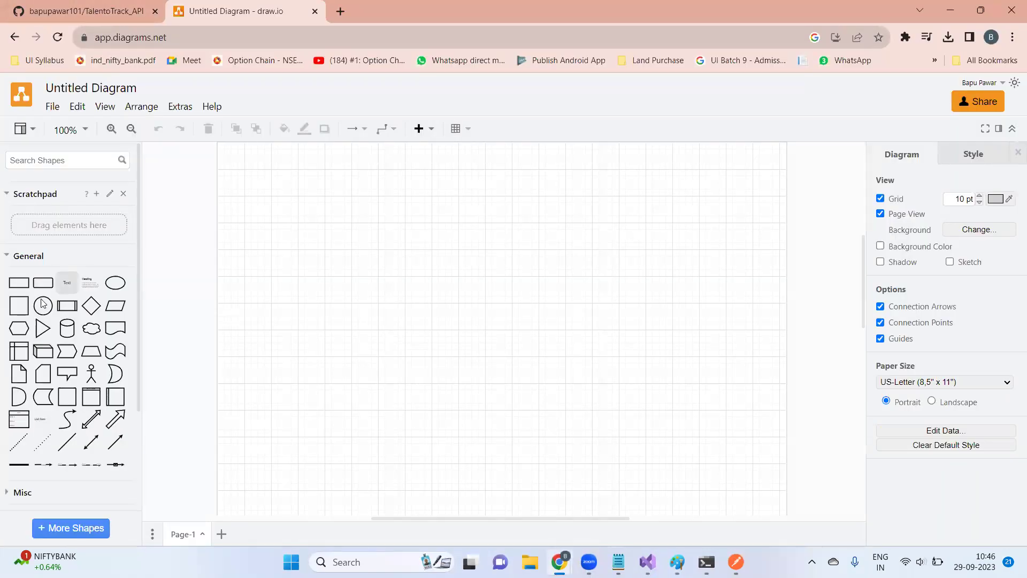
# Add a square to the page, move it near the page's upper-left corner and enlarge it
pyautogui.click(19, 311)
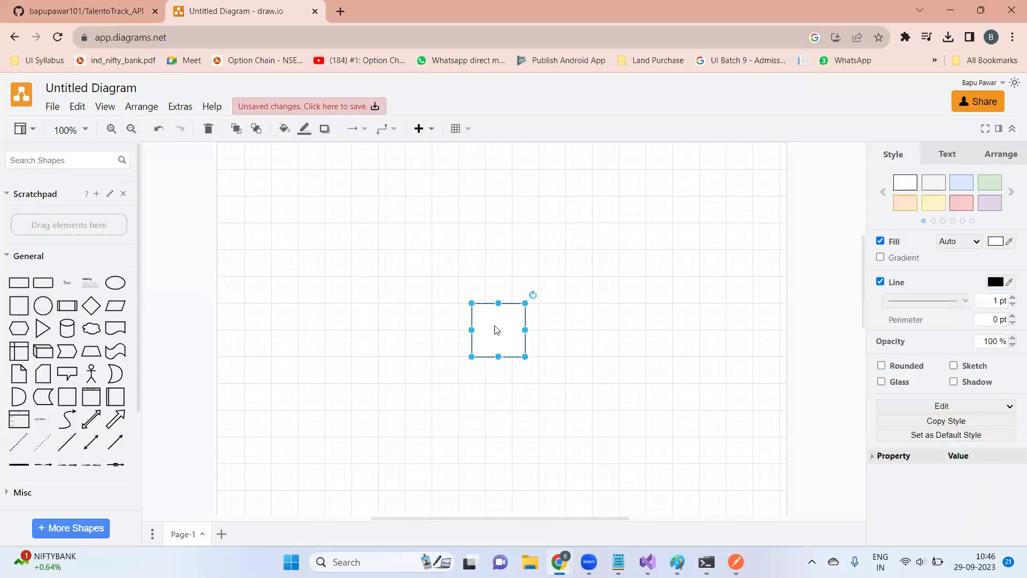
pyautogui.moveTo(509, 326); pyautogui.dragTo(328, 251)
pyautogui.moveTo(277, 207); pyautogui.dragTo(371, 283)
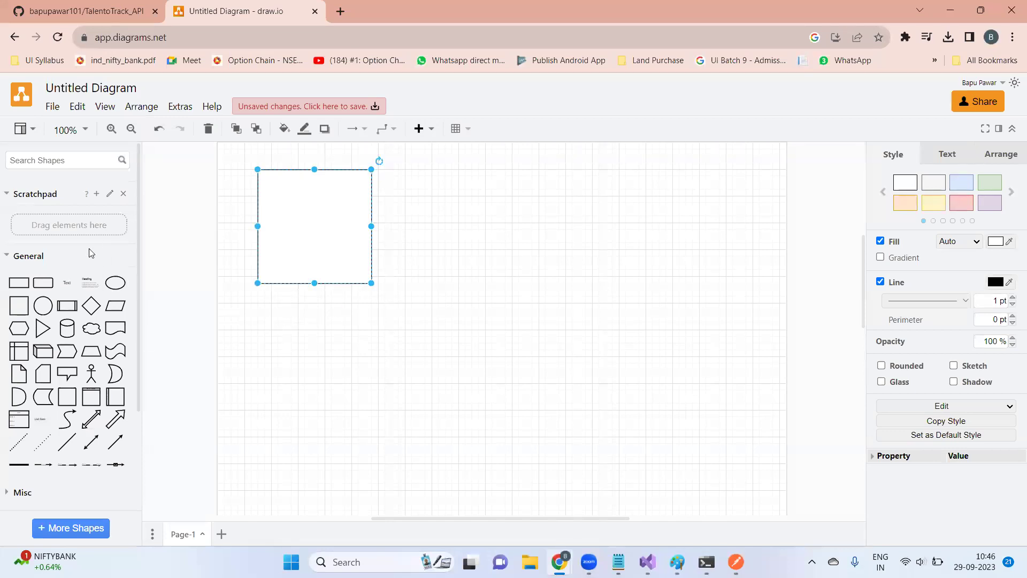
# Label the square "Web App Client" and shrink it to fit the text more closely
pyautogui.doubleClick(312, 207)
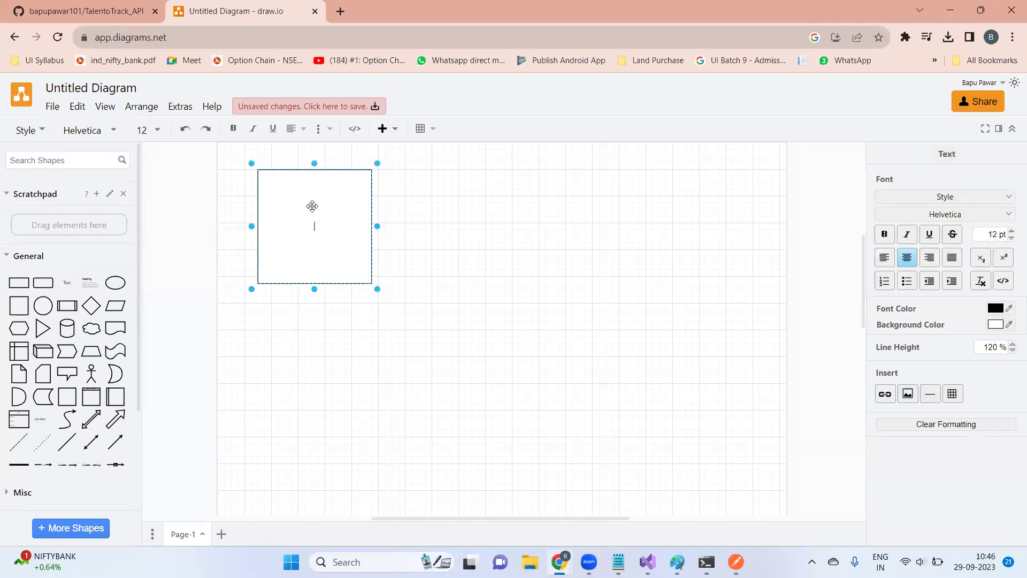
pyautogui.write('q')
pyautogui.press('BackSpace')
pyautogui.write('CLass')
pyautogui.press('BackSpace')
pyautogui.press('BackSpace')
pyautogui.press('BackSpace')
pyautogui.write('Web App Clien')
pyautogui.press('BackSpace')
pyautogui.press('BackSpace')
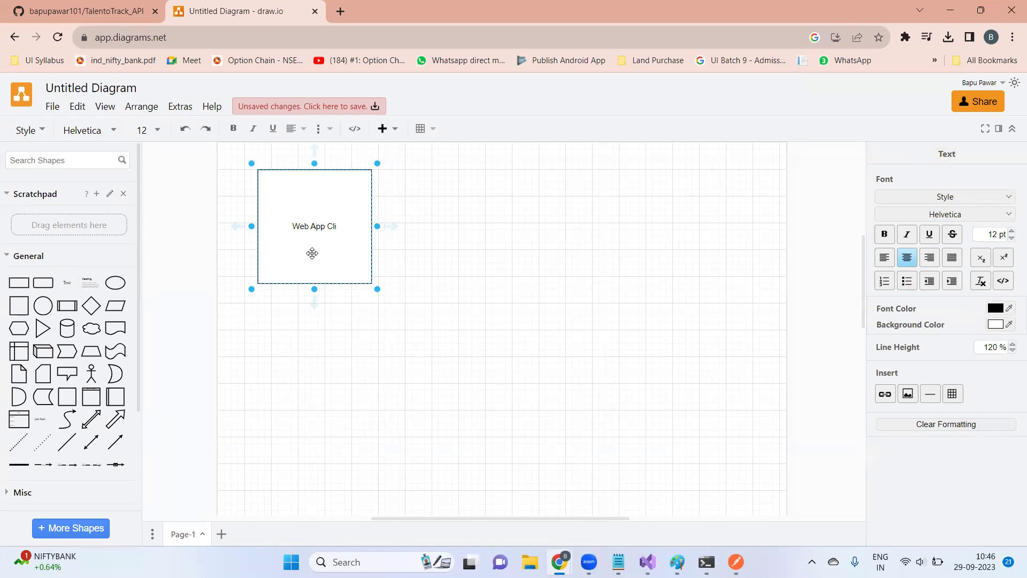
pyautogui.write('ent')
pyautogui.moveTo(377, 290); pyautogui.dragTo(369, 263)
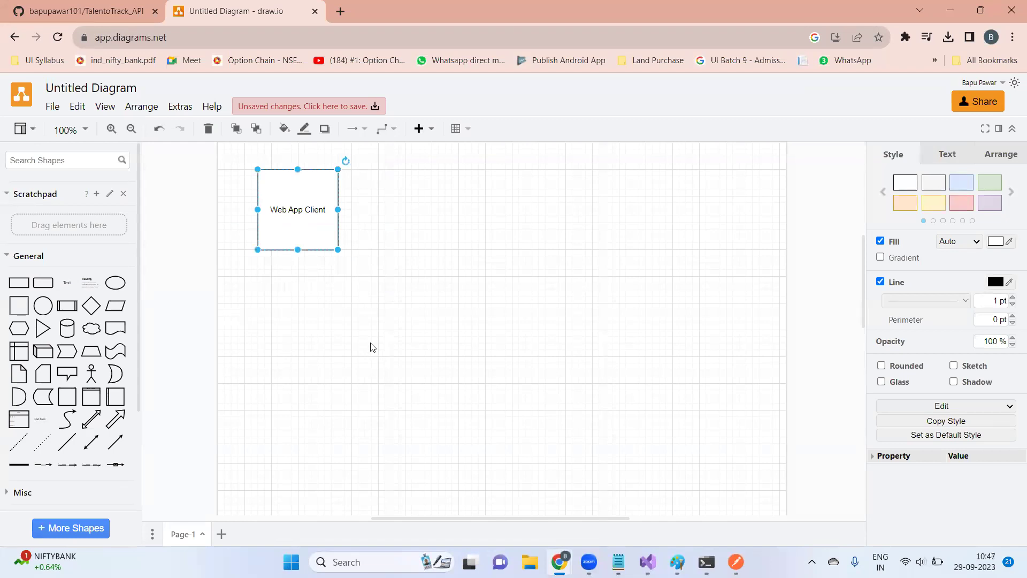
# Duplicate the Web App Client square directly below the original and label the copy "Android Application"
pyautogui.moveTo(294, 210); pyautogui.dragTo(298, 262)
pyautogui.hotkey('ctrl', 'z')
pyautogui.moveTo(316, 171)
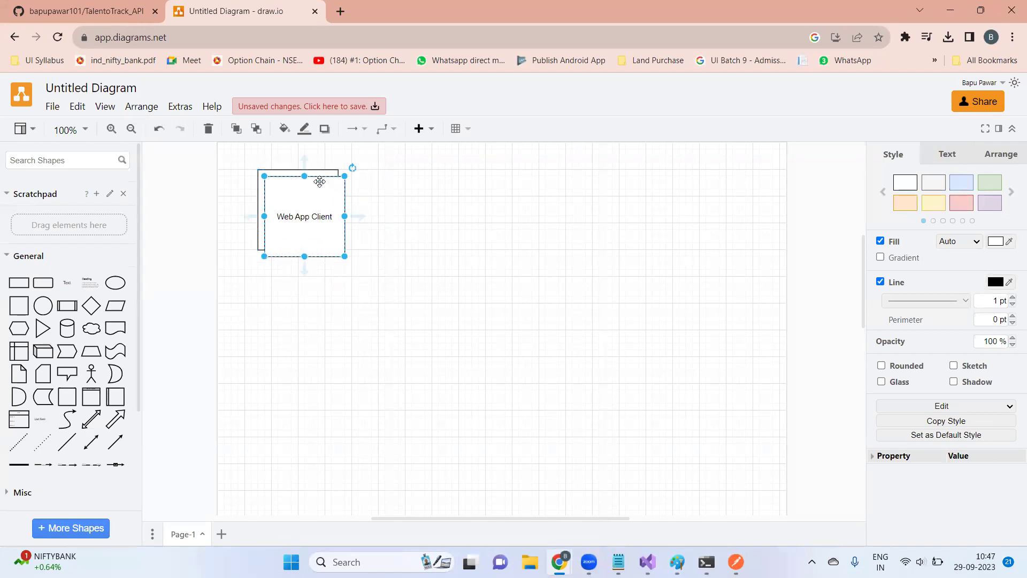
pyautogui.moveTo(316, 170); pyautogui.dragTo(315, 274)
pyautogui.doubleClick(292, 321)
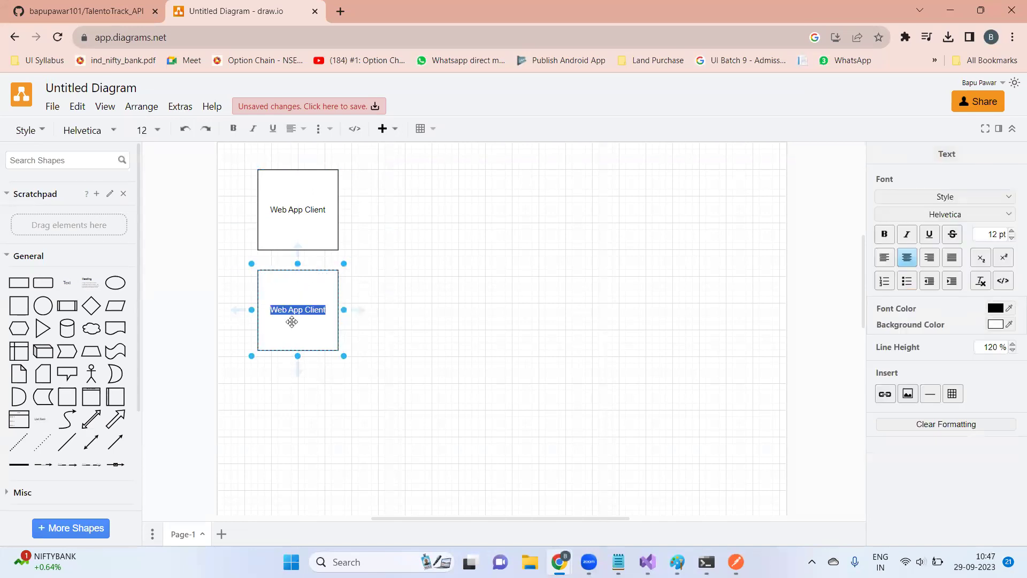
pyautogui.write('Android Application')
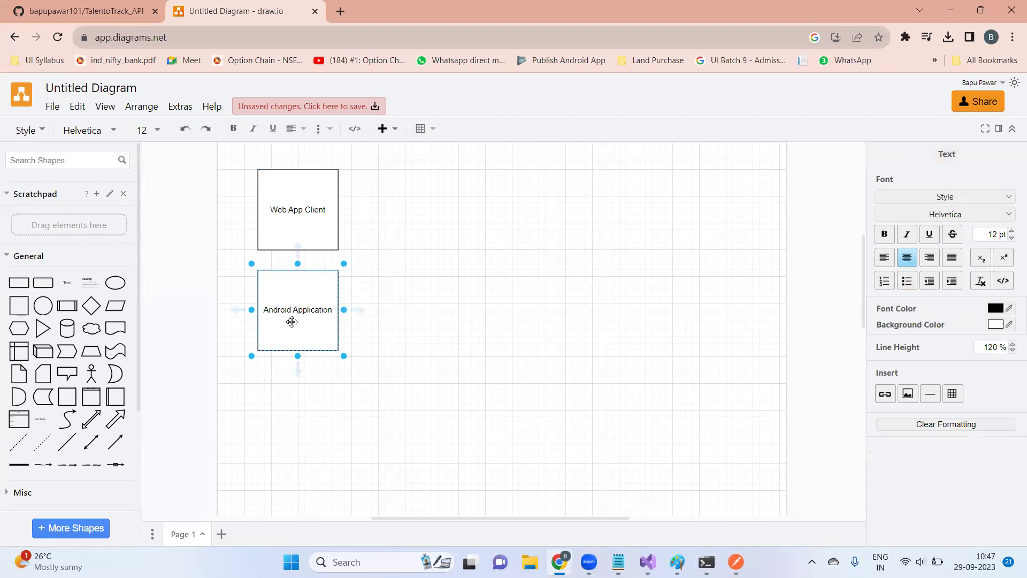
pyautogui.click(441, 313)
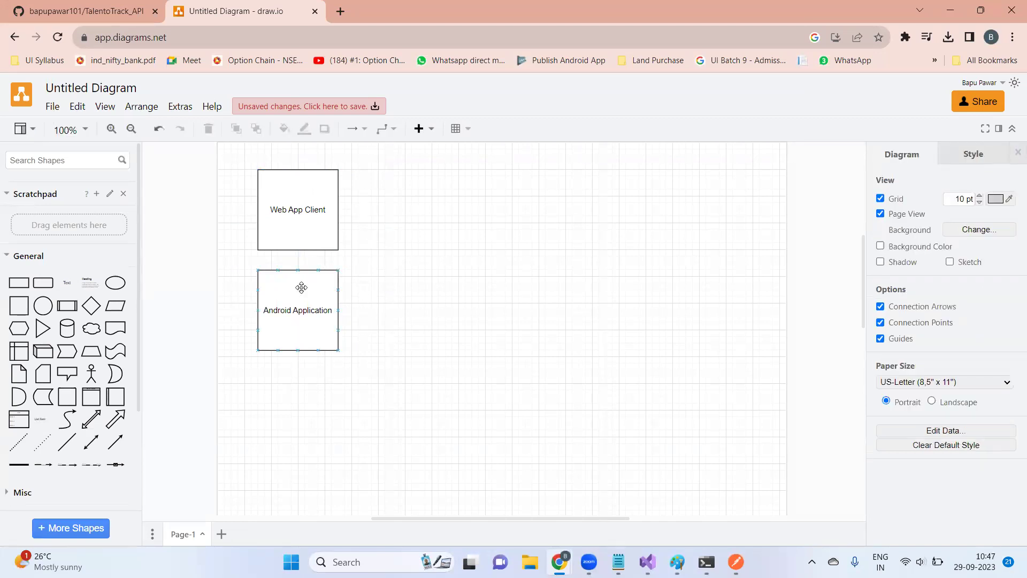
# Duplicate the Android Application square directly below it and label the copy "iOS Application"
pyautogui.click(294, 235)
pyautogui.click(300, 338)
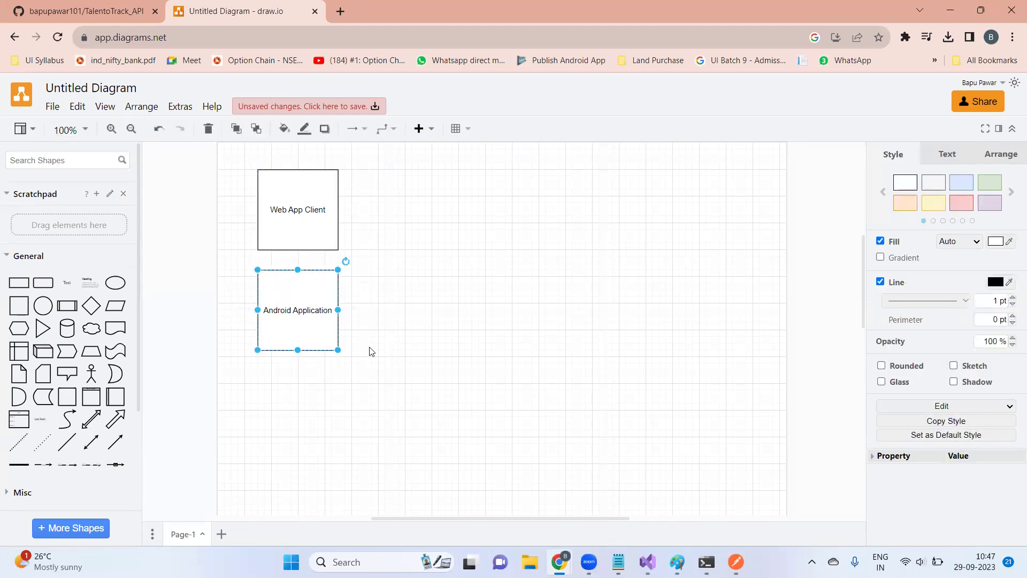
pyautogui.moveTo(316, 278); pyautogui.dragTo(315, 373)
pyautogui.doubleClick(296, 408)
pyautogui.press('Left')
pyautogui.hotkey('ctrl', 'shift', 'Right')
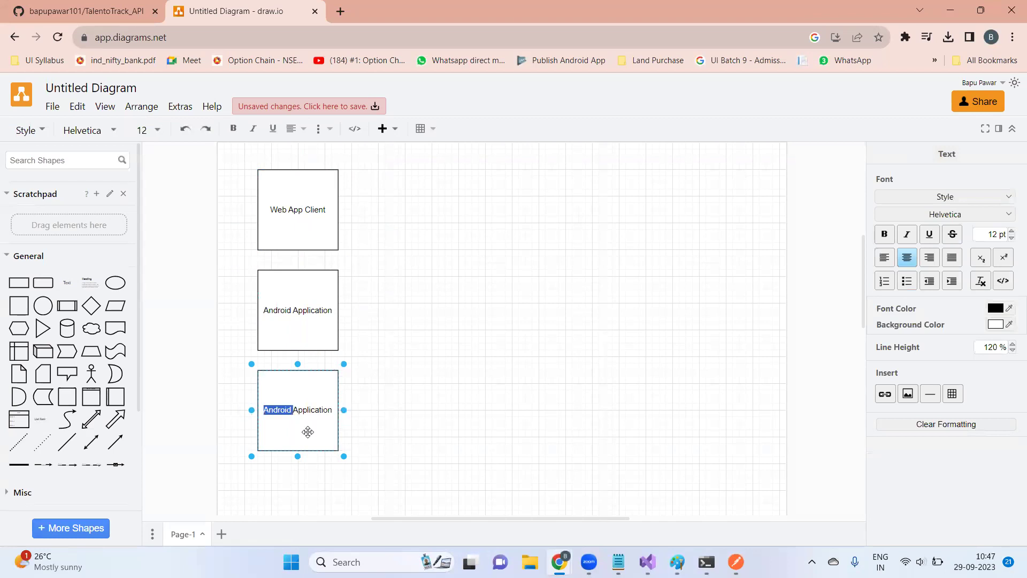
pyautogui.press('BackSpace')
pyautogui.write('iPhone')
pyautogui.hotkey('ctrl', 'shift', 'Left')
pyautogui.press('BackSpace')
pyautogui.write('iOS')
pyautogui.press('Escape')
pyautogui.click(422, 404)
pyautogui.click(314, 383)
pyautogui.click(305, 321)
pyautogui.click(313, 224)
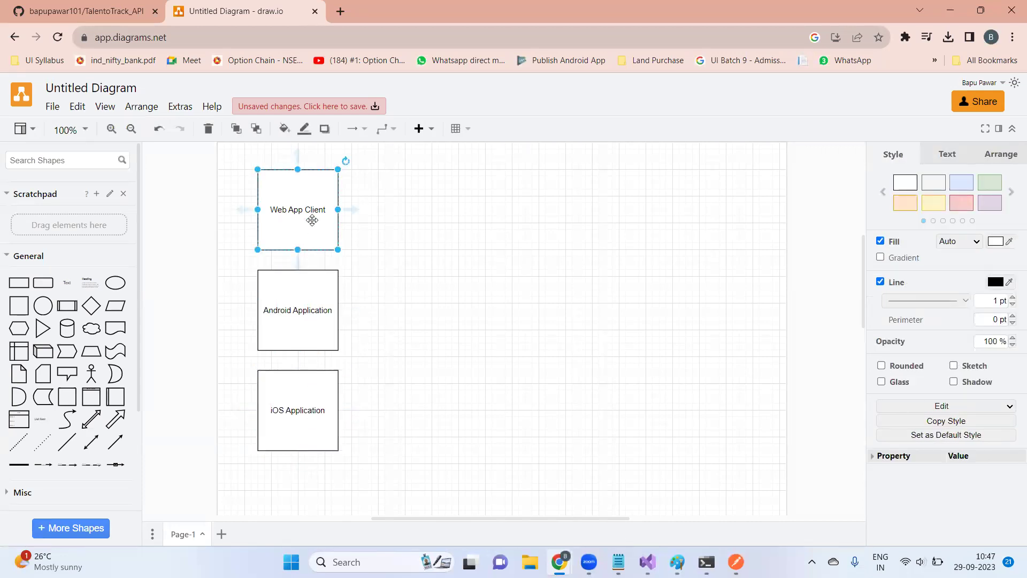
pyautogui.click(300, 329)
pyautogui.click(301, 404)
pyautogui.click(594, 401)
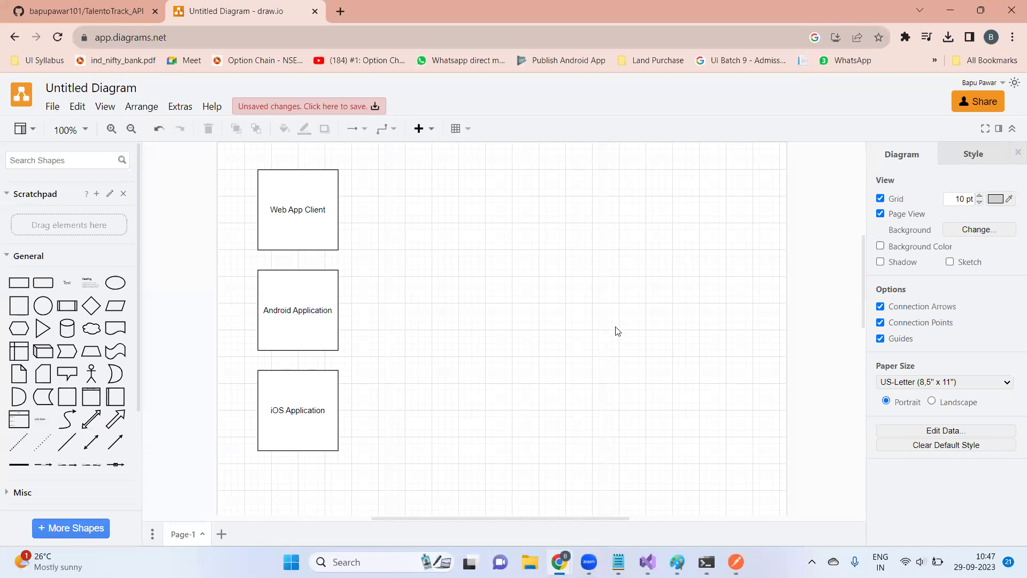
pyautogui.moveTo(316, 198)
pyautogui.click(310, 208)
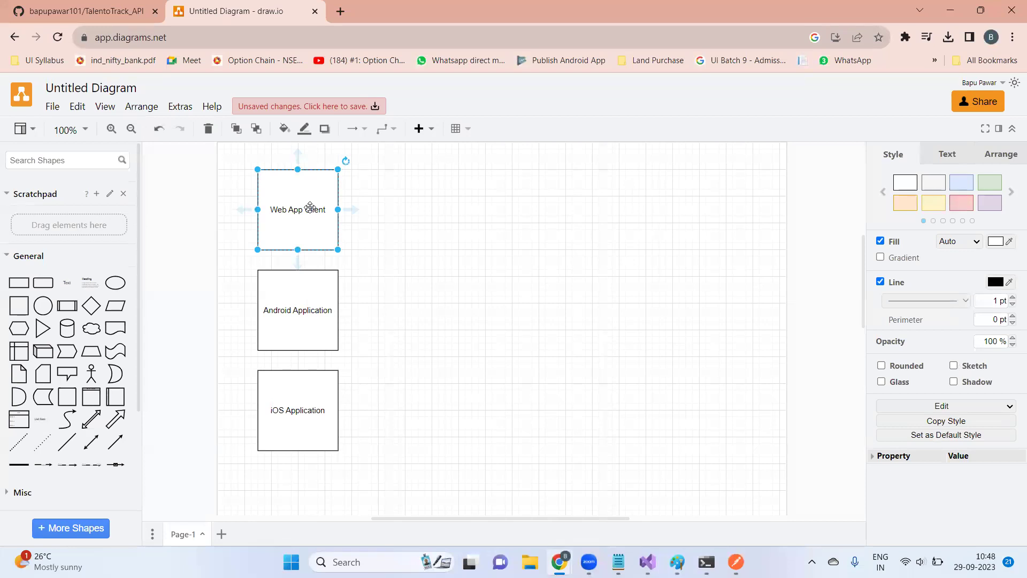
pyautogui.click(294, 328)
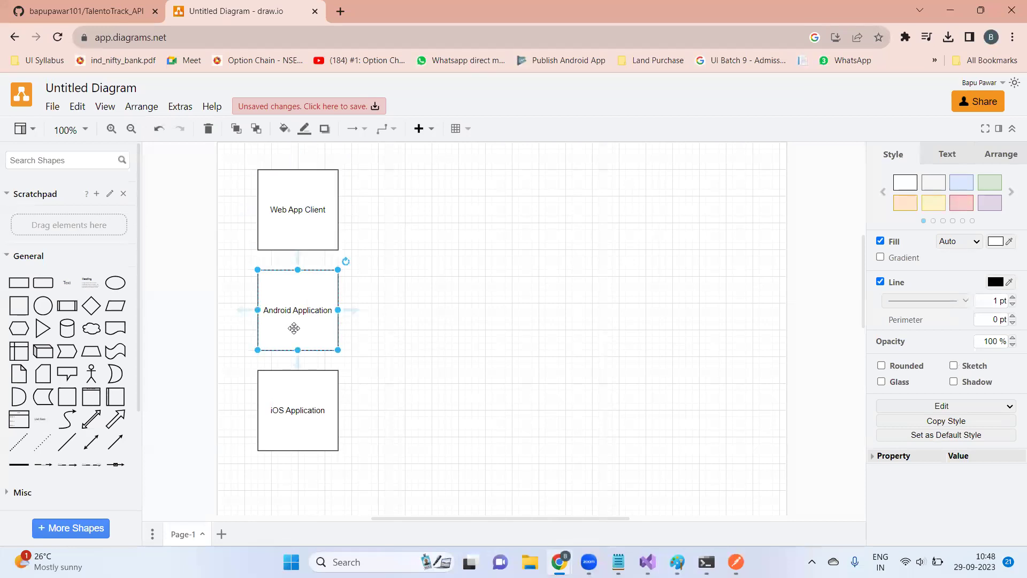
pyautogui.click(297, 414)
pyautogui.click(447, 375)
pyautogui.click(278, 323)
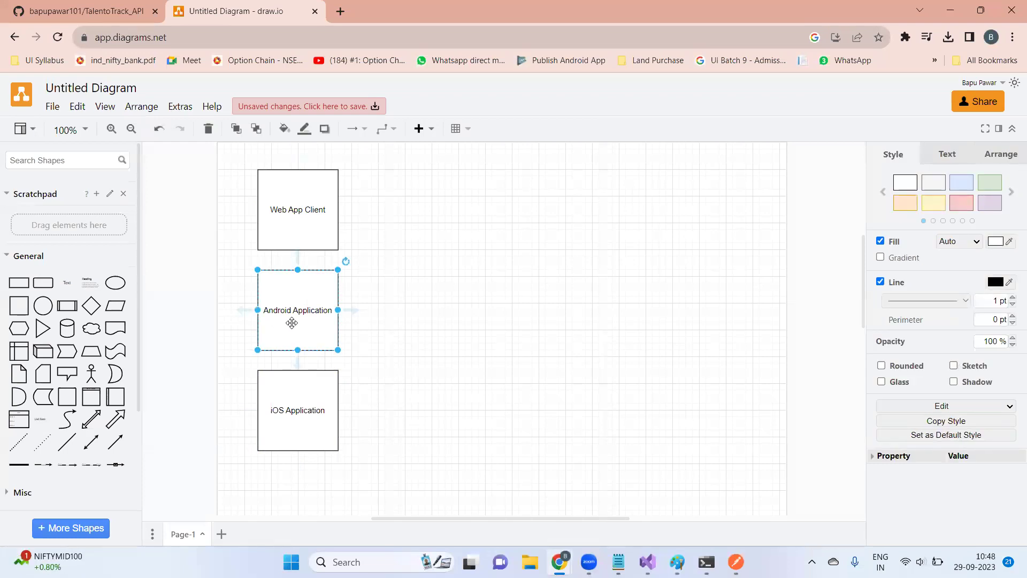
pyautogui.click(298, 413)
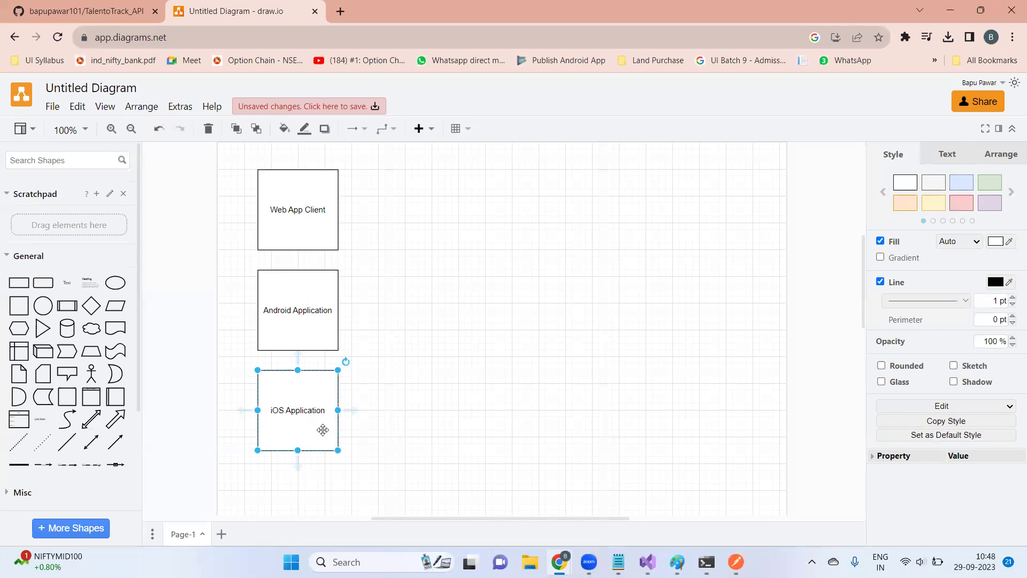
pyautogui.click(464, 363)
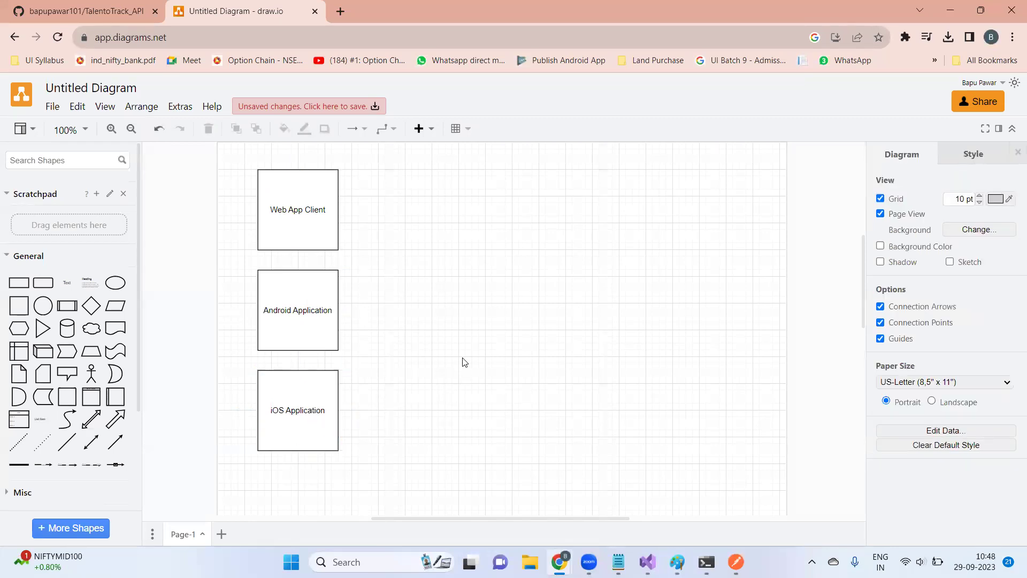
# Add a cloud shape to the right of the Android Application square and enlarge it slightly
pyautogui.moveTo(95, 328); pyautogui.dragTo(461, 299)
pyautogui.click(486, 343)
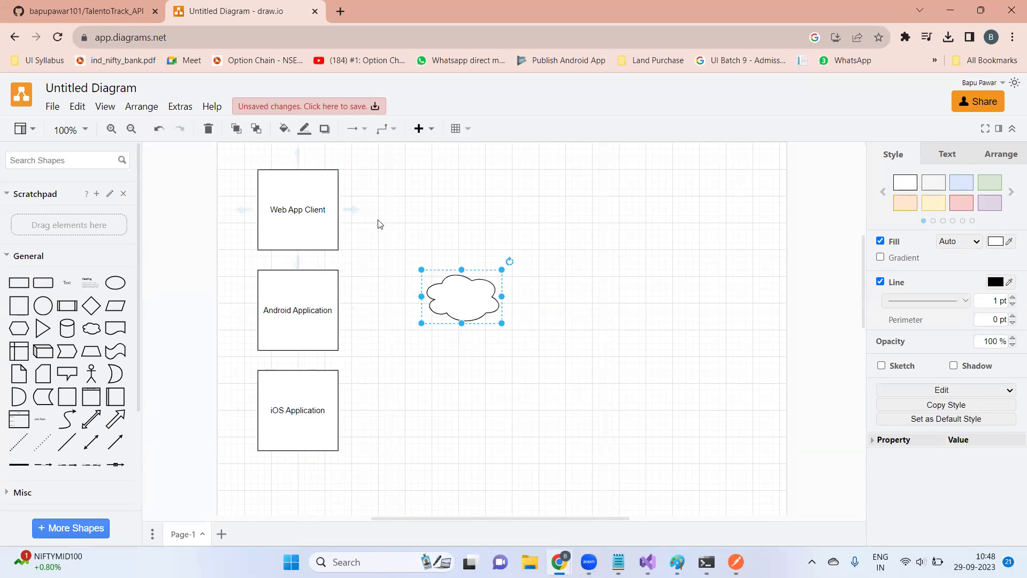
pyautogui.click(285, 200)
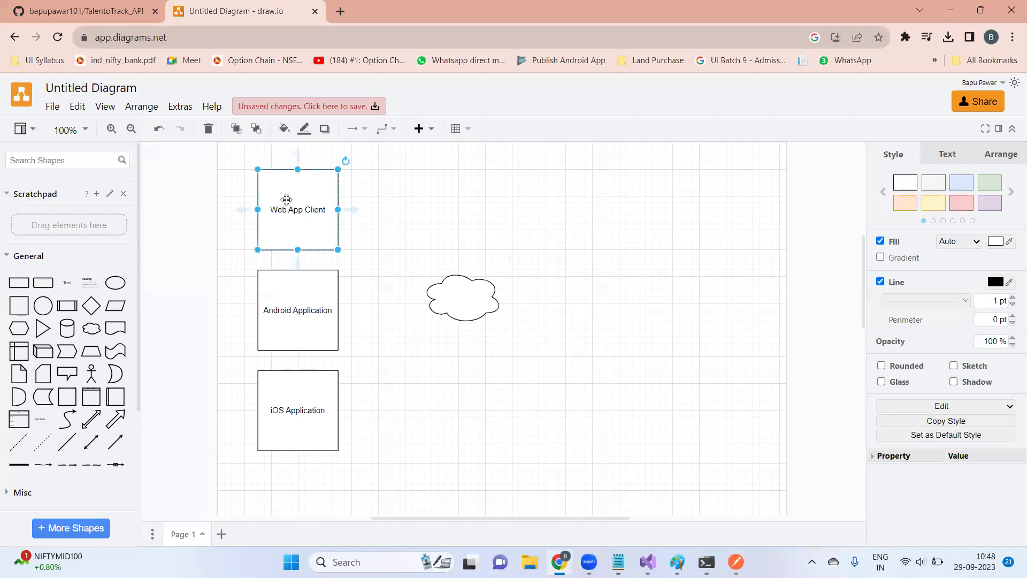
pyautogui.click(293, 336)
pyautogui.click(292, 407)
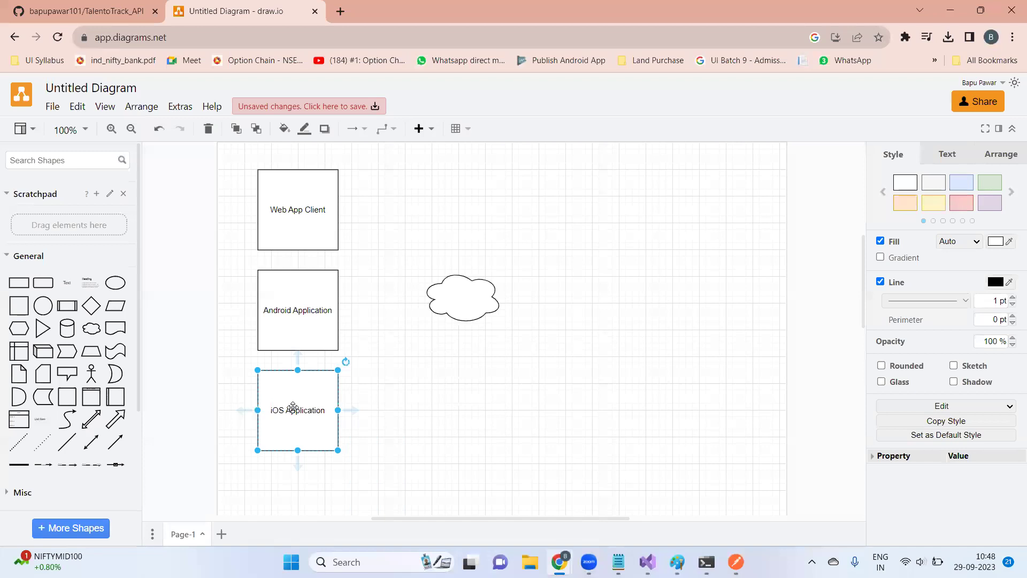
pyautogui.click(484, 299)
pyautogui.moveTo(502, 325); pyautogui.dragTo(529, 345)
pyautogui.moveTo(464, 289); pyautogui.dragTo(461, 279)
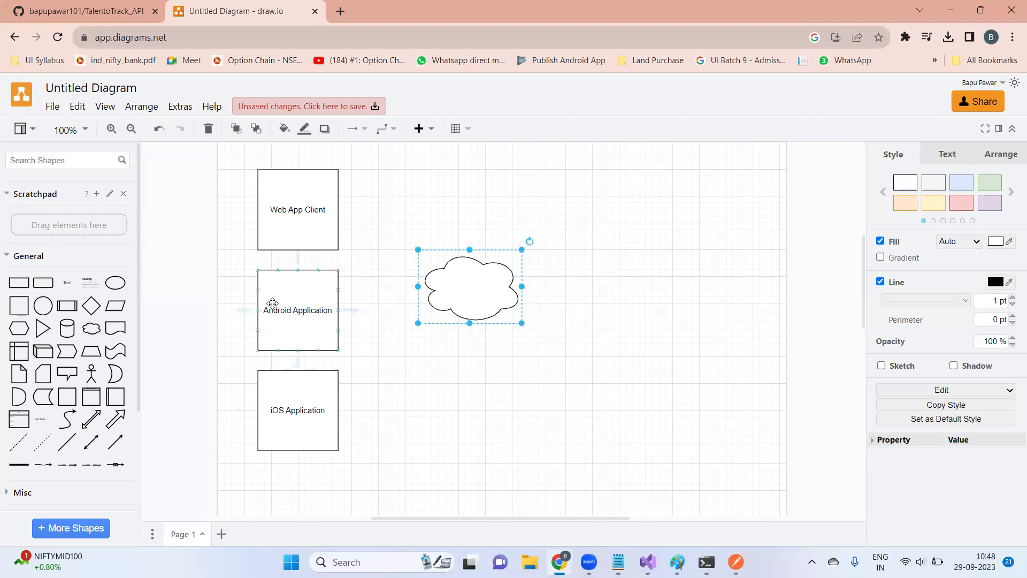
# Label the cloud "Hosting Server" and move it slightly down and towards the Android Application square
pyautogui.doubleClick(457, 285)
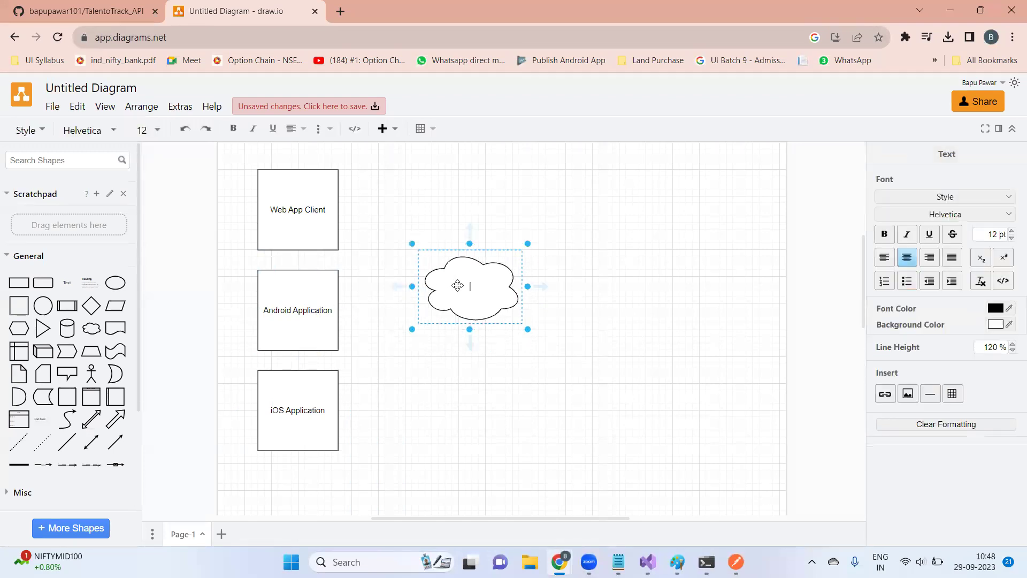
pyautogui.write('Hosting Server')
pyautogui.click(507, 337)
pyautogui.moveTo(478, 294); pyautogui.dragTo(473, 310)
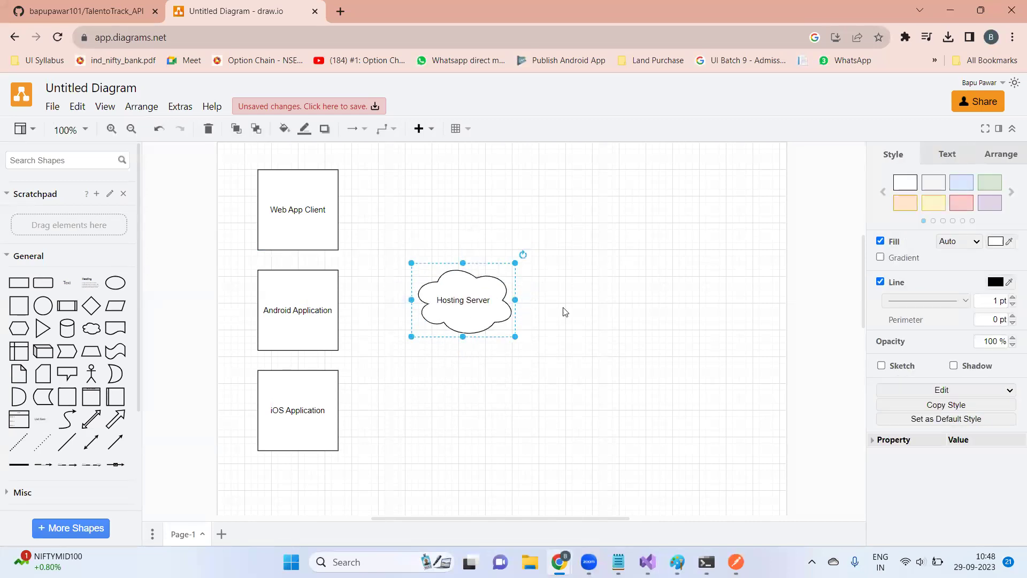
# Add a square above and to the right of the Hosting Server cloud, enlarged to about 180 pt wide
pyautogui.moveTo(22, 310); pyautogui.dragTo(539, 177)
pyautogui.moveTo(552, 215); pyautogui.dragTo(546, 322)
pyautogui.moveTo(686, 241); pyautogui.dragTo(619, 236)
pyautogui.moveTo(572, 289); pyautogui.dragTo(585, 230)
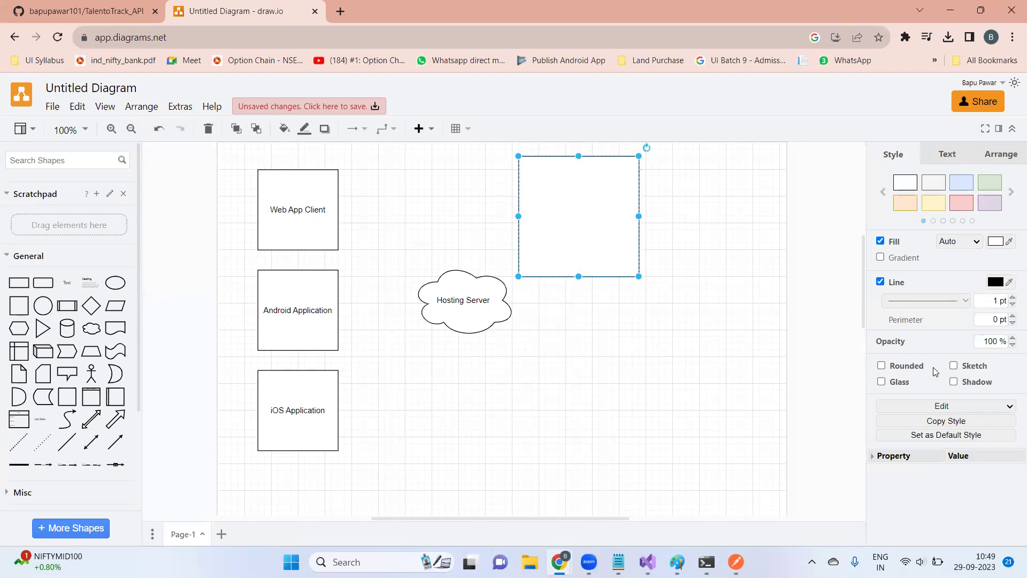
# Turn off Constrain Proportions for the large blank square and stretch it downward to a height of 440 pt
pyautogui.click(985, 158)
pyautogui.click(881, 253)
pyautogui.click(881, 254)
pyautogui.moveTo(579, 276); pyautogui.dragTo(571, 453)
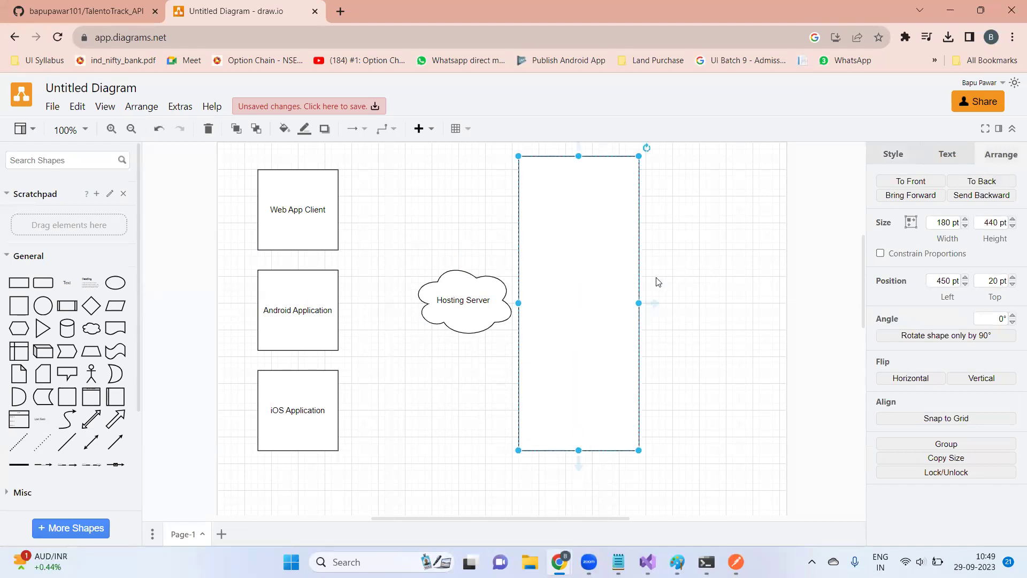
# Resize the large blank rectangle to 120 pt wide and 420 pt high, positioned at 490 pt left and 40 pt top
pyautogui.moveTo(638, 303); pyautogui.dragTo(632, 303)
pyautogui.moveTo(606, 303); pyautogui.dragTo(571, 302)
pyautogui.moveTo(581, 158); pyautogui.dragTo(582, 171)
pyautogui.moveTo(557, 267)
pyautogui.mouseDown()
pyautogui.moveTo(565, 262)
pyautogui.moveTo(566, 274)
pyautogui.mouseUp()
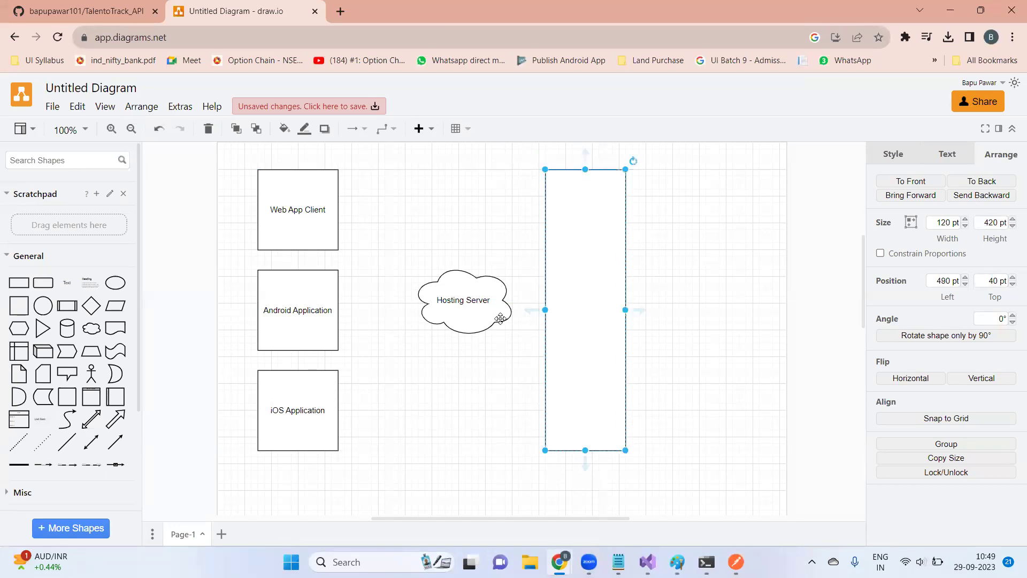
# Label the tall rectangle "API" and narrow it to 100 pt wide
pyautogui.write('API')
pyautogui.moveTo(632, 309); pyautogui.dragTo(615, 310)
pyautogui.click(647, 360)
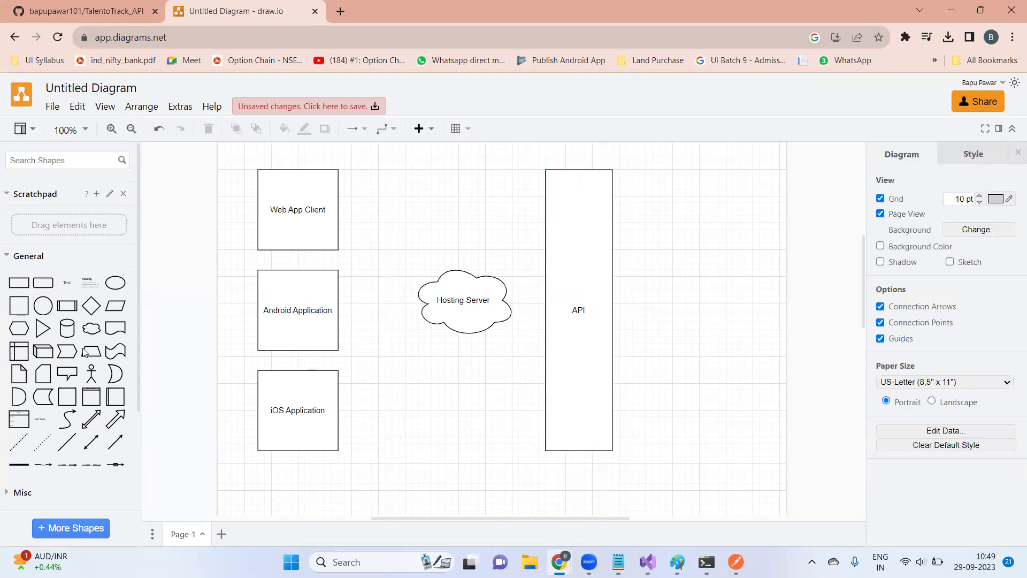
# Add a cylinder to the right of the API rectangle and label it "DB"
pyautogui.click(65, 328)
pyautogui.moveTo(506, 334); pyautogui.dragTo(715, 300)
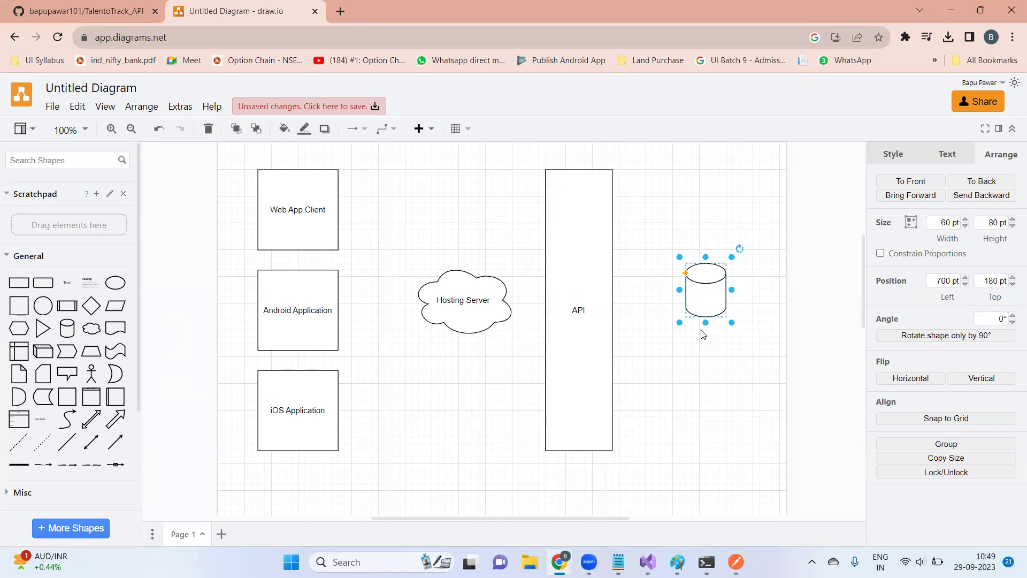
pyautogui.write('DAB')
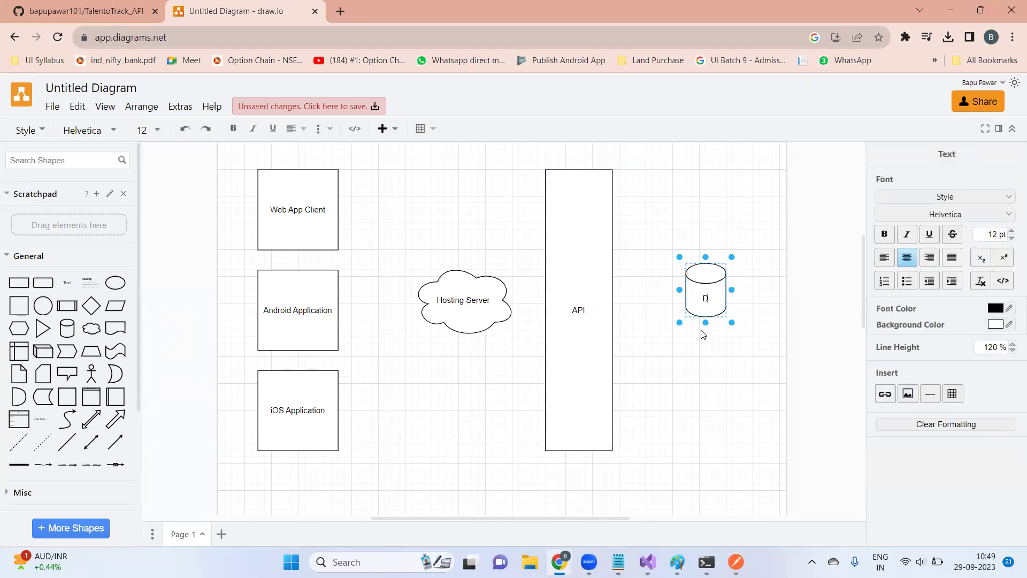
pyautogui.click(678, 391)
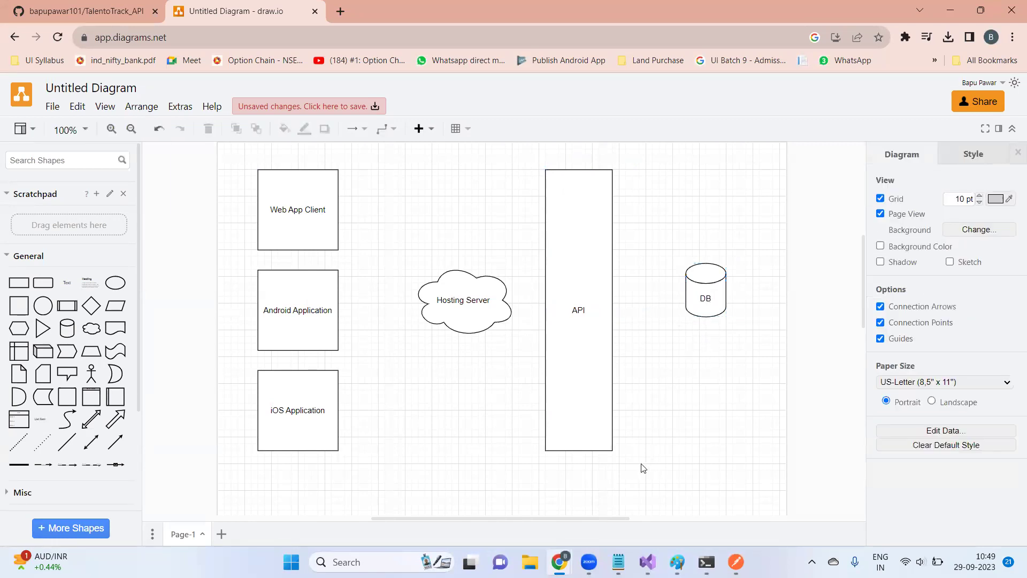
# Narrow the API rectangle to 90 pt wide and enlarge the DB cylinder
pyautogui.click(598, 353)
pyautogui.moveTo(612, 309); pyautogui.dragTo(603, 307)
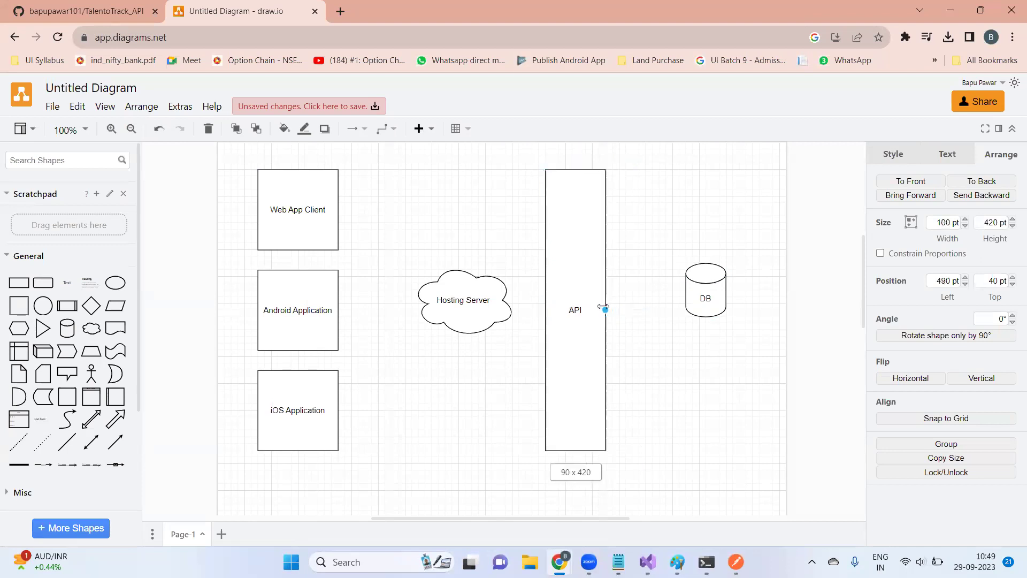
pyautogui.click(701, 292)
pyautogui.moveTo(728, 318)
pyautogui.mouseDown()
pyautogui.moveTo(755, 353)
pyautogui.moveTo(744, 307)
pyautogui.mouseUp()
pyautogui.click(682, 370)
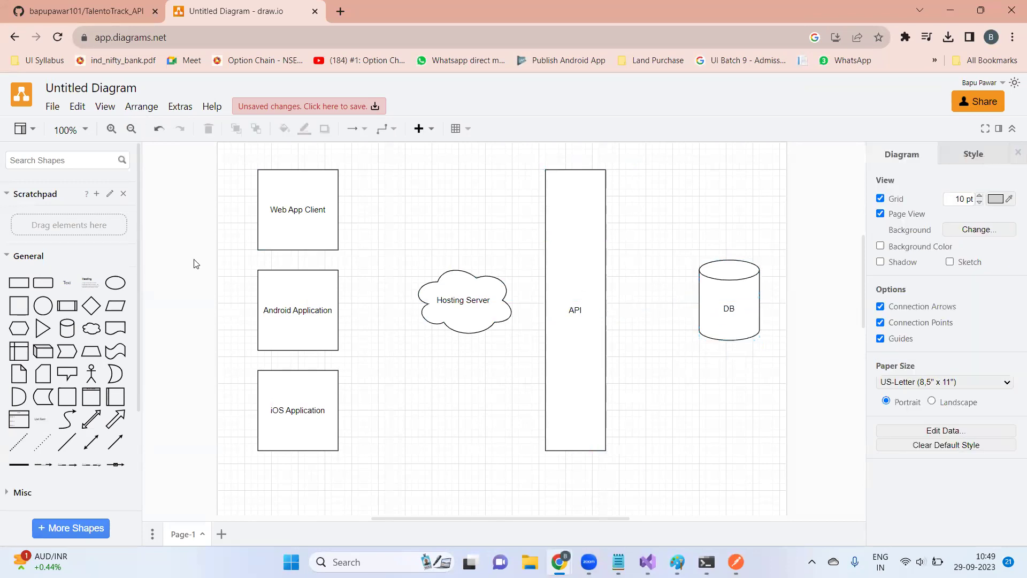
# Draw the request arrows from Web App Client to Hosting Server, on to API, and from API to DB
pyautogui.moveTo(338, 190); pyautogui.dragTo(453, 271)
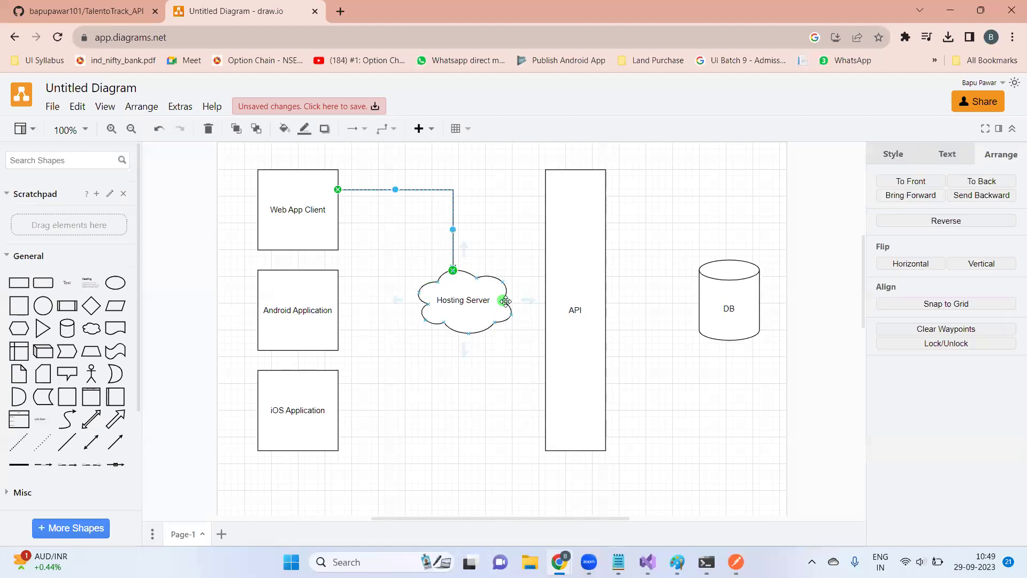
pyautogui.moveTo(504, 302); pyautogui.dragTo(547, 252)
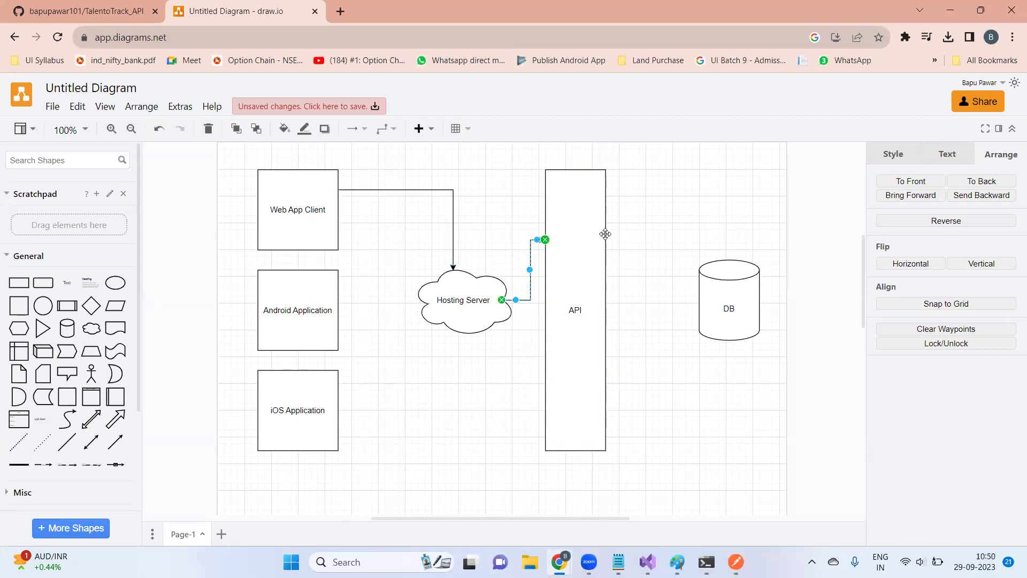
pyautogui.moveTo(607, 241); pyautogui.dragTo(699, 286)
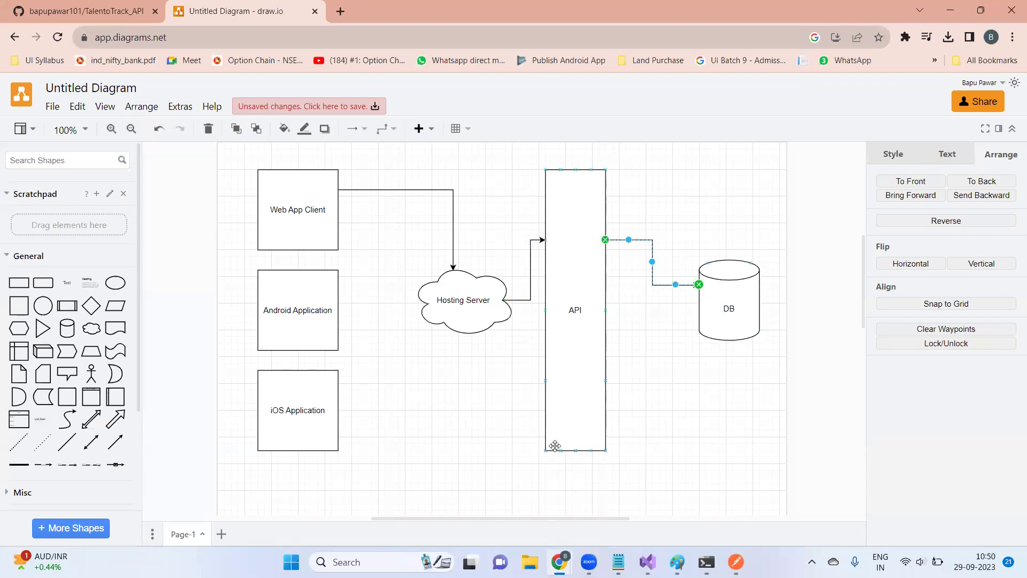
pyautogui.click(670, 404)
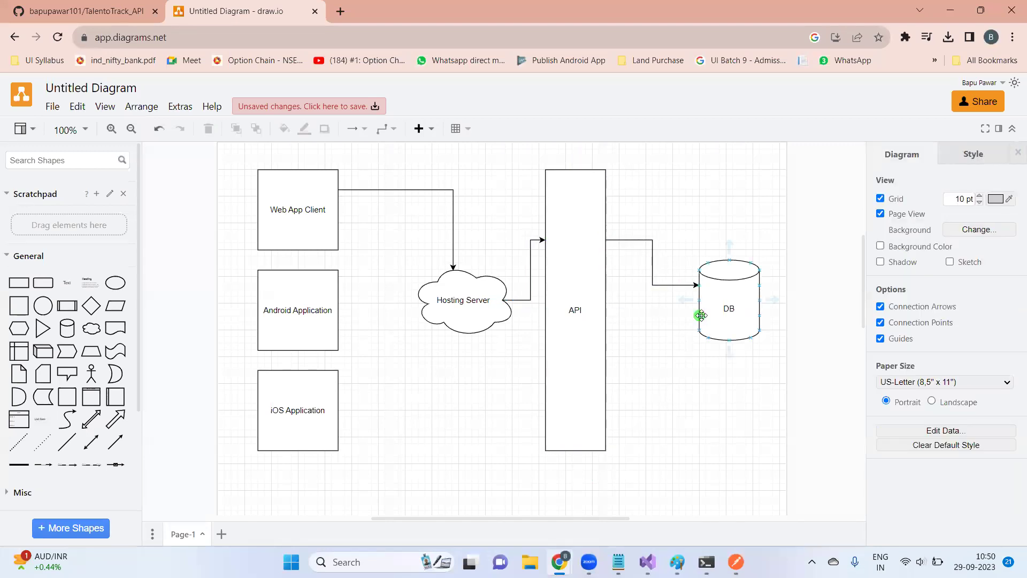
# Draw the return arrows from DB through API and Hosting Server to Web App Client, routing the last one just inside its request arrow
pyautogui.moveTo(699, 316); pyautogui.dragTo(608, 311)
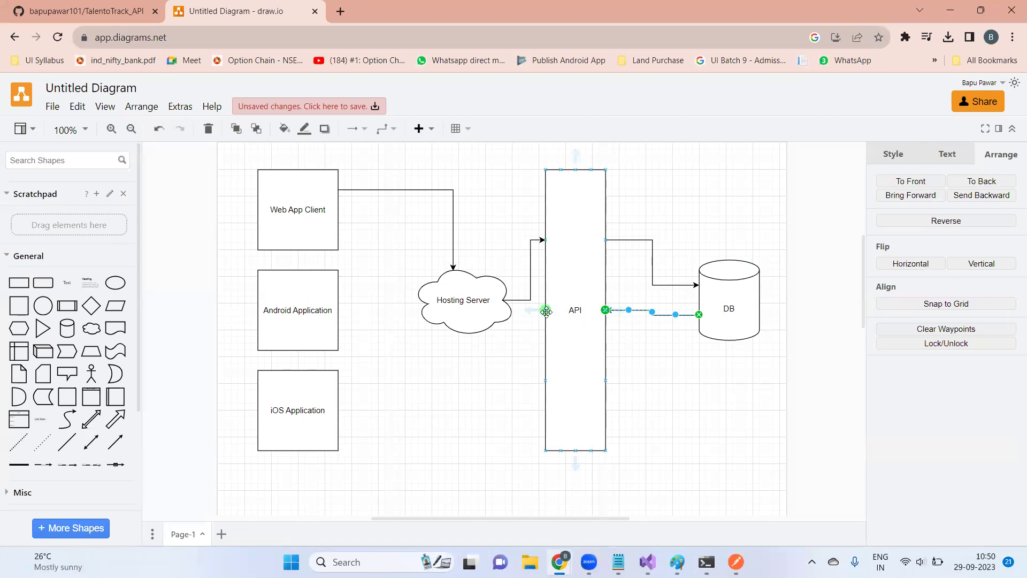
pyautogui.moveTo(528, 310); pyautogui.dragTo(513, 310)
pyautogui.moveTo(438, 280); pyautogui.dragTo(338, 210)
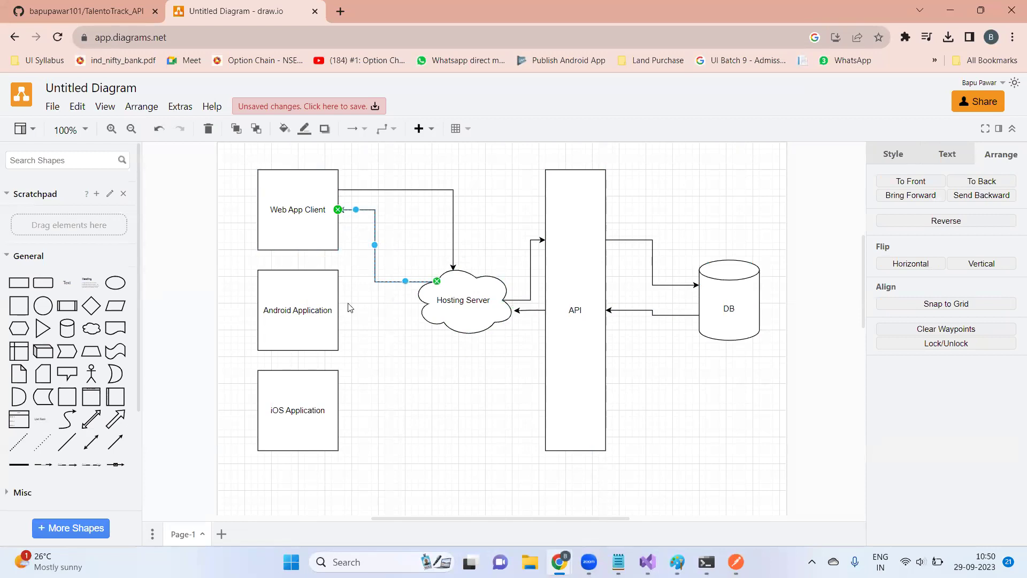
pyautogui.moveTo(375, 244); pyautogui.dragTo(437, 248)
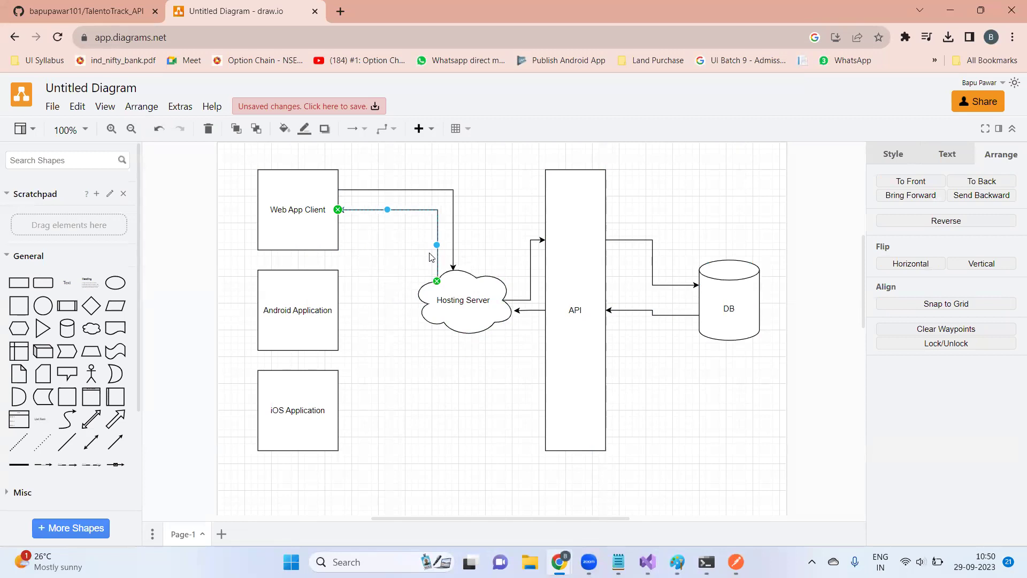
pyautogui.click(464, 442)
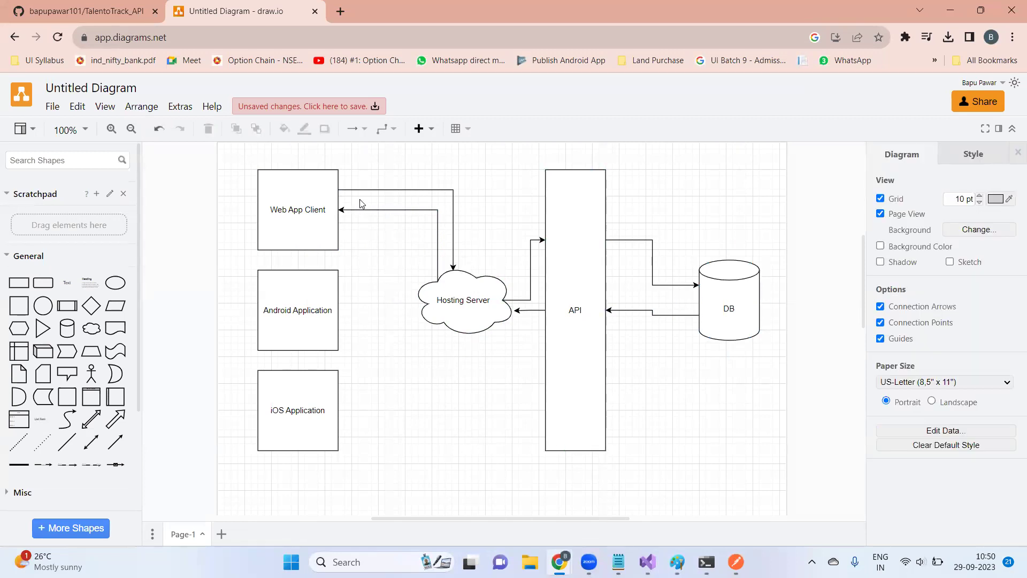
# Switch to Doc.txt in Notepad and review the Web Application's pages, admin panels and CRUD features against the diagram's Web App Client
pyautogui.moveTo(618, 561)
pyautogui.click(527, 477)
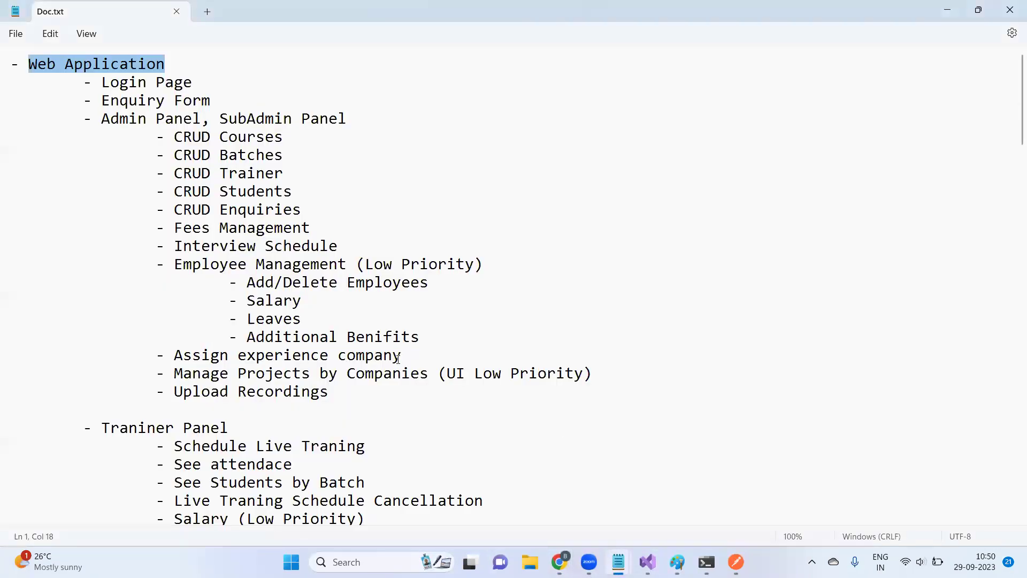
pyautogui.click(140, 84)
pyautogui.moveTo(101, 100); pyautogui.dragTo(211, 101)
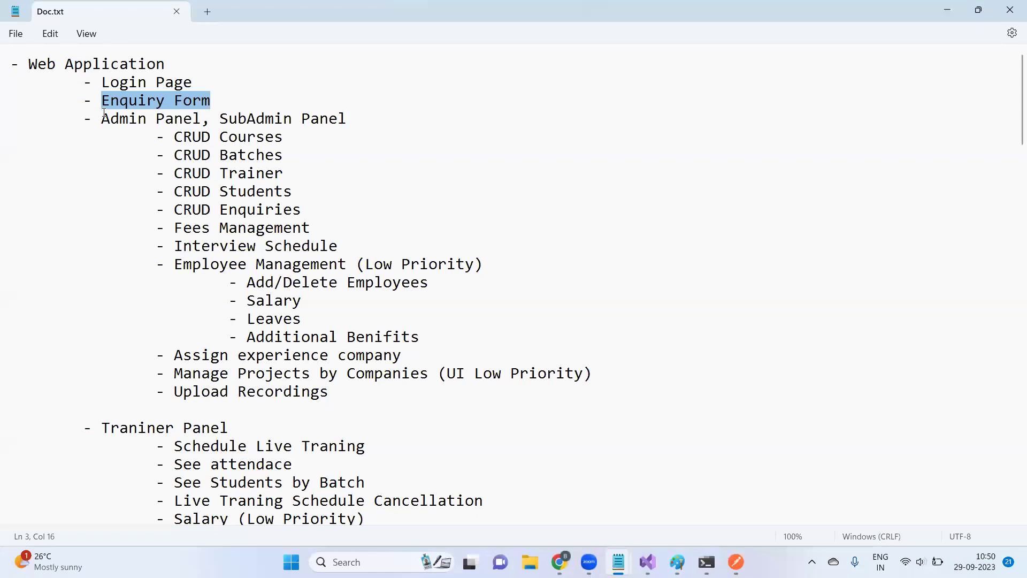
pyautogui.moveTo(101, 118); pyautogui.dragTo(177, 119)
pyautogui.moveTo(245, 118); pyautogui.dragTo(454, 123)
pyautogui.moveTo(174, 137); pyautogui.dragTo(304, 137)
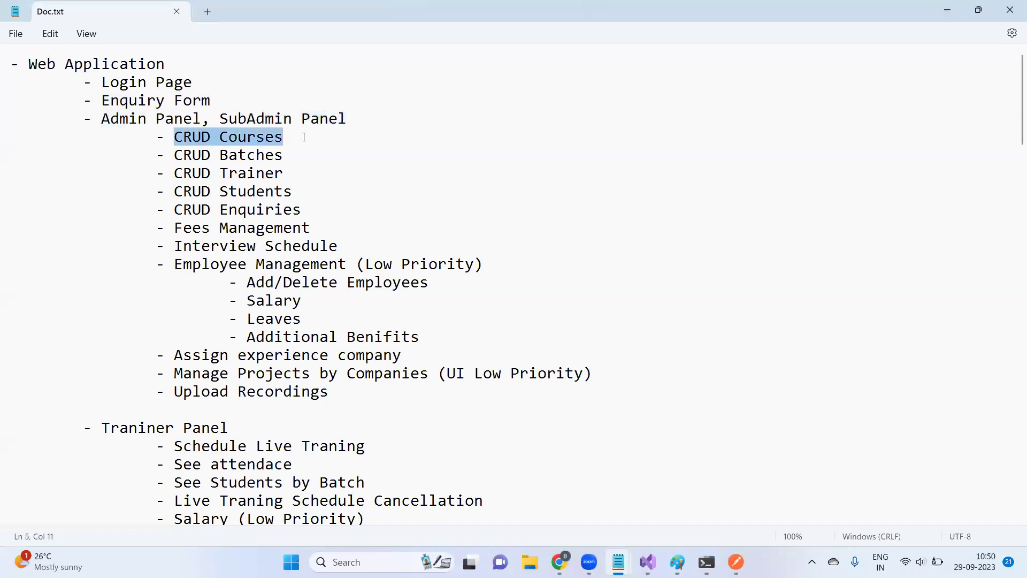
pyautogui.click(305, 141)
pyautogui.moveTo(221, 155); pyautogui.dragTo(314, 161)
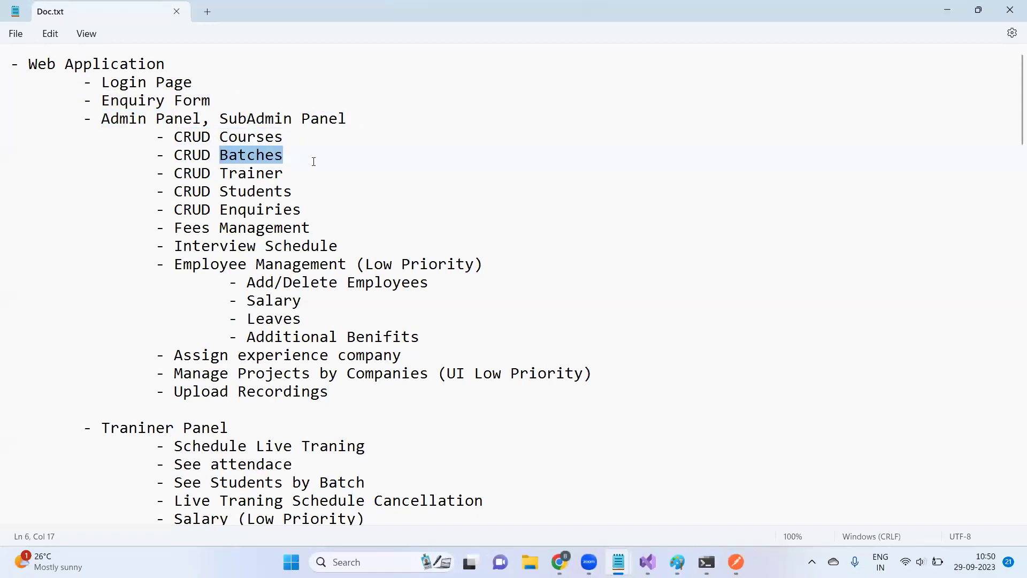
pyautogui.hotkey('alt', 'Tab')
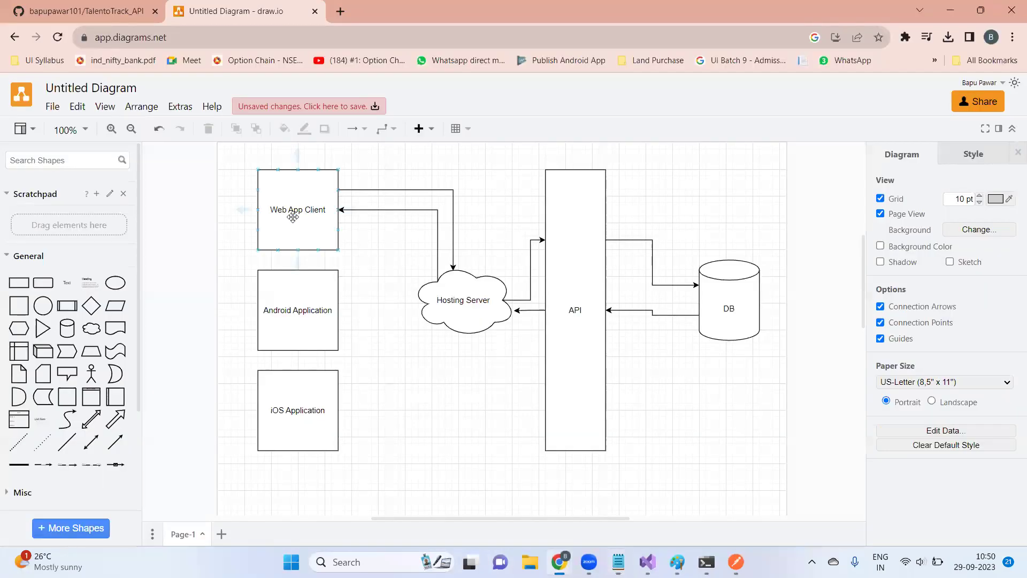
pyautogui.click(317, 274)
pyautogui.hotkey('alt', 'Tab')
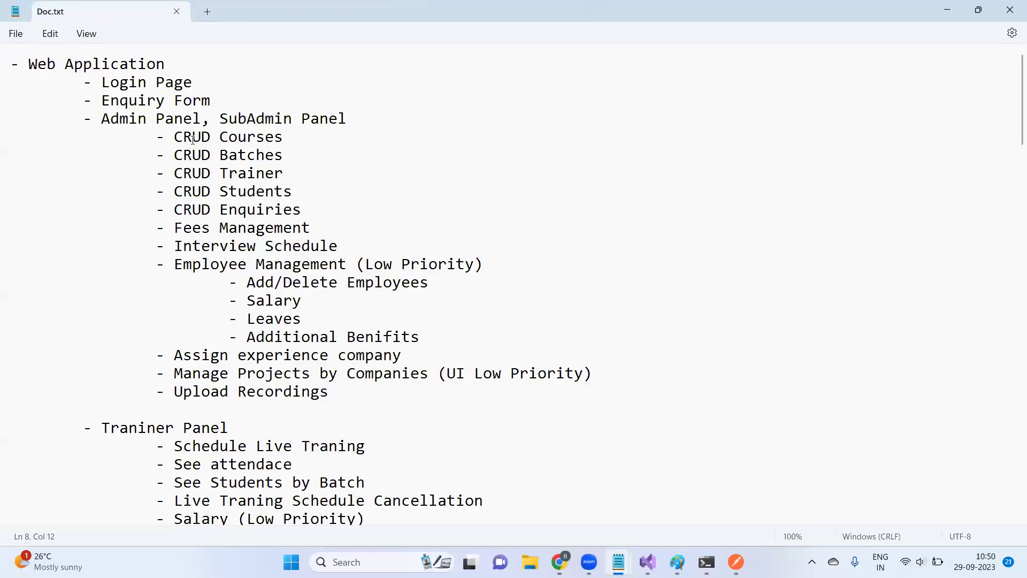
pyautogui.moveTo(176, 139); pyautogui.dragTo(289, 144)
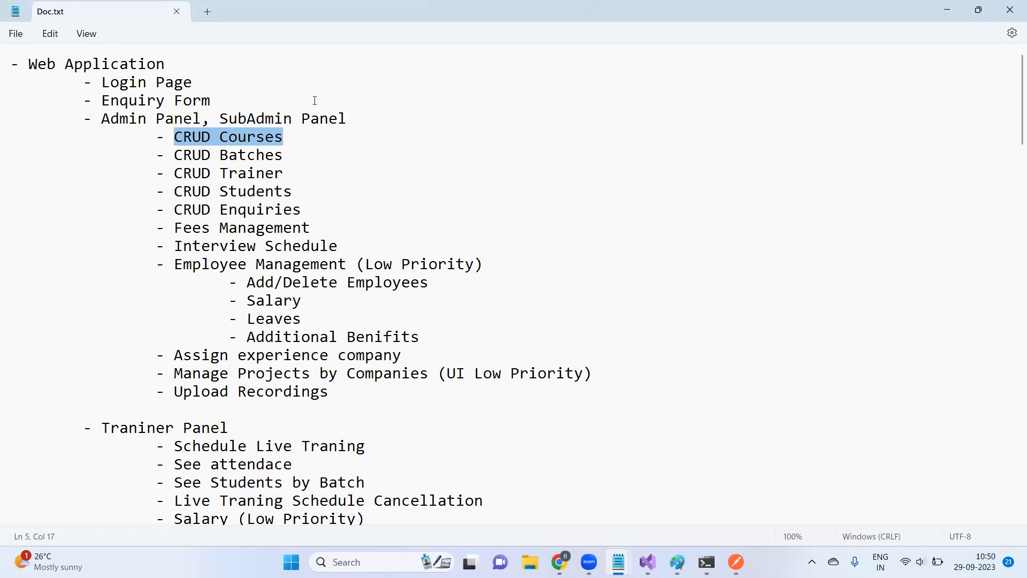
# Switch back to draw.io and draw a request arrow from the upper right side of Android Application to Hosting Server
pyautogui.hotkey('alt', 'Tab')
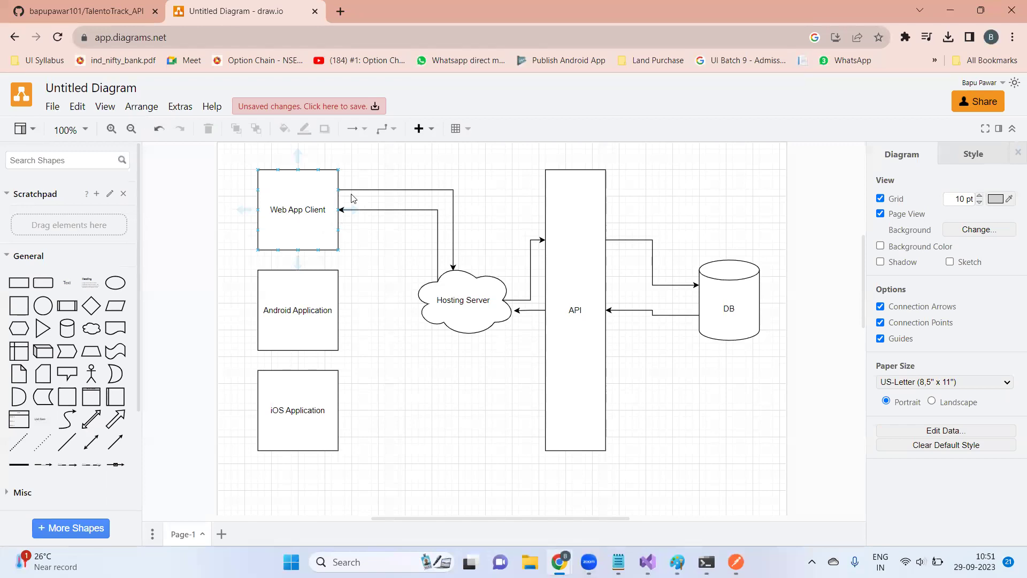
pyautogui.click(593, 289)
pyautogui.click(731, 287)
pyautogui.click(288, 203)
pyautogui.click(408, 251)
pyautogui.moveTo(339, 288); pyautogui.dragTo(419, 292)
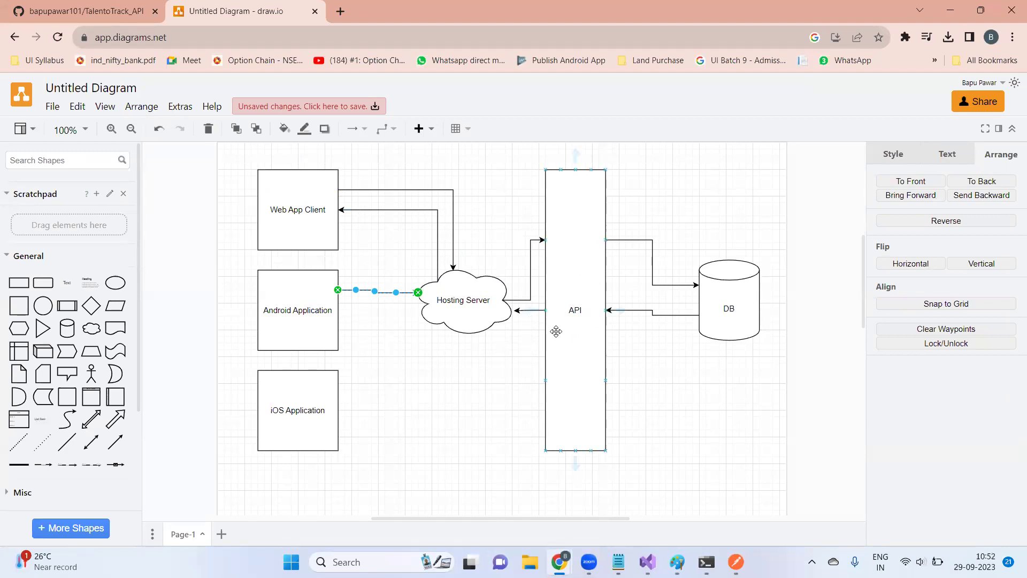
pyautogui.click(362, 333)
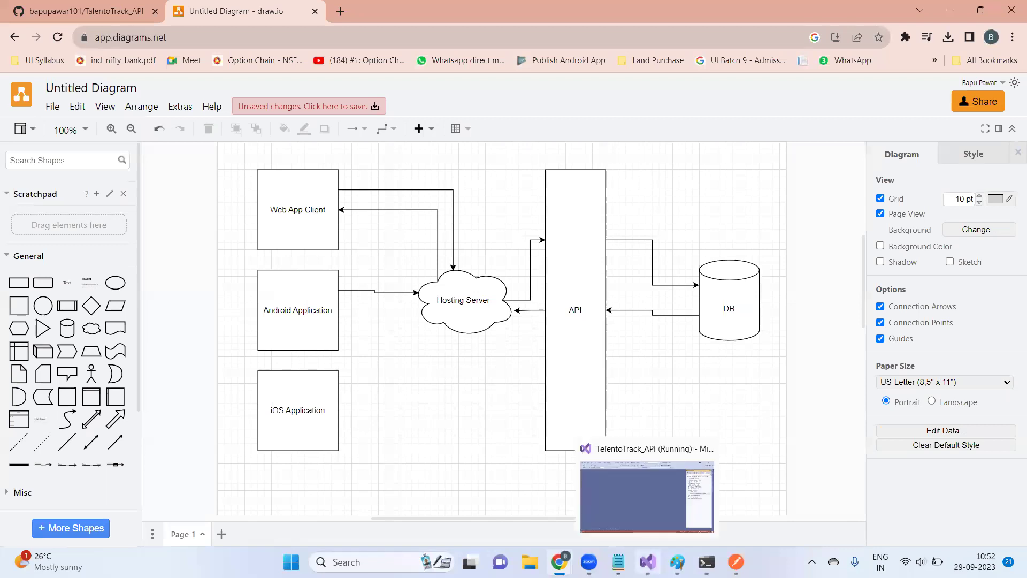
# Switch to Doc.txt in Notepad and review the Android, iOS and Student Panel features, from live trainings to interview scheduling
pyautogui.hotkey('alt', 'Tab')
pyautogui.scroll(-8, 99, 316)
pyautogui.scroll(3, 99, 316)
pyautogui.scroll(-4, 105, 308)
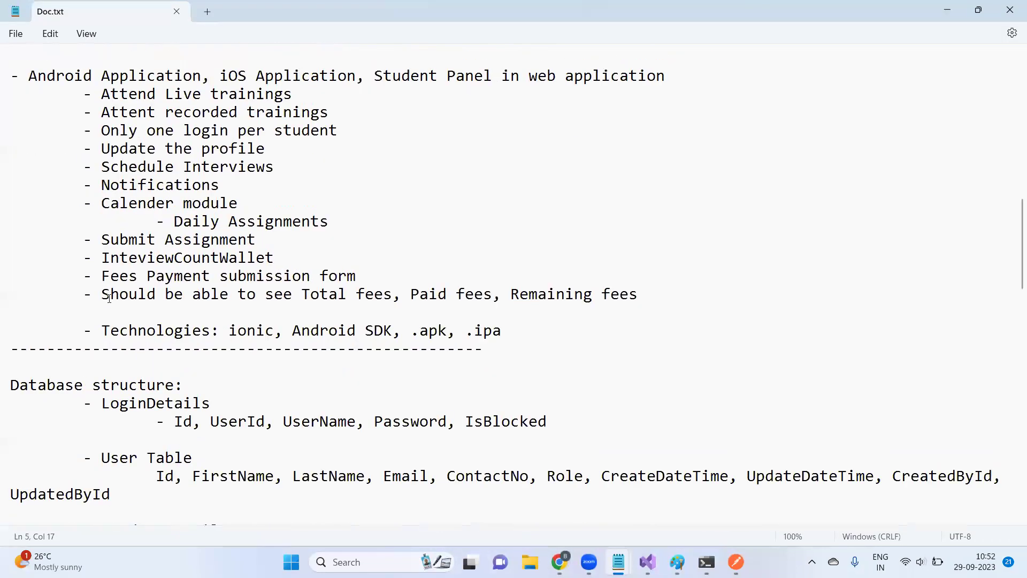
pyautogui.moveTo(102, 95); pyautogui.dragTo(370, 104)
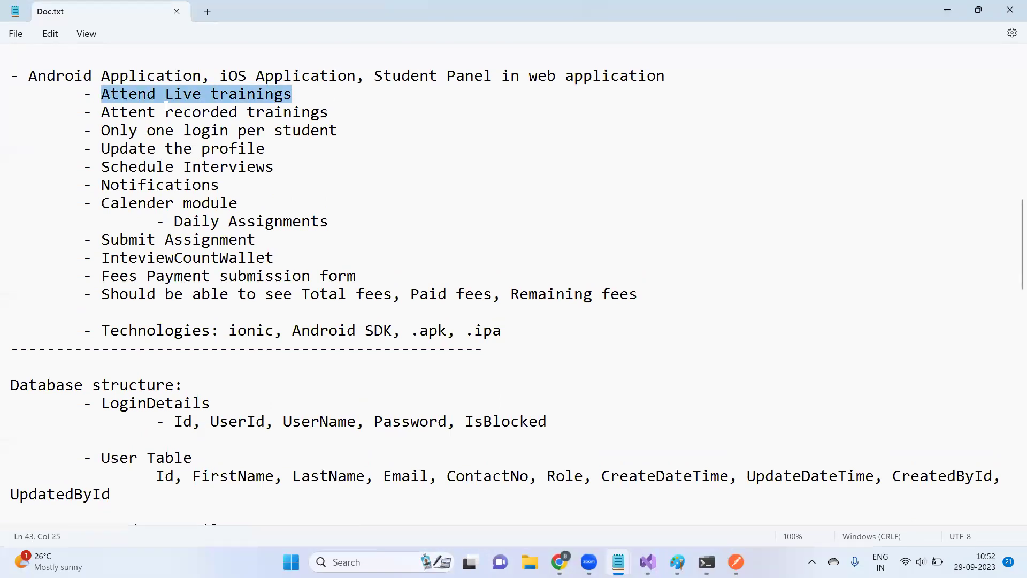
pyautogui.moveTo(103, 112); pyautogui.dragTo(404, 112)
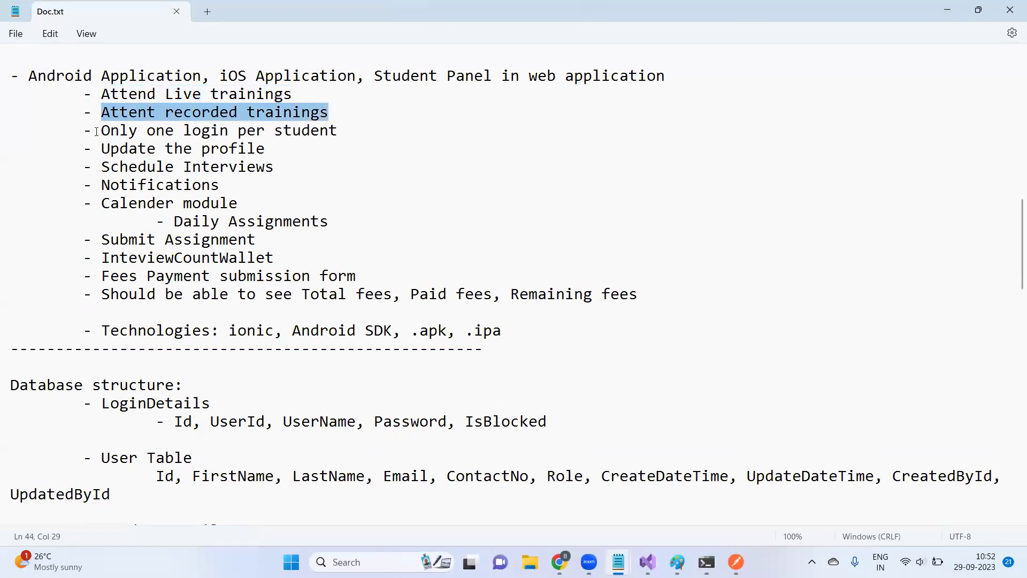
pyautogui.moveTo(96, 132); pyautogui.dragTo(393, 135)
pyautogui.moveTo(125, 149); pyautogui.dragTo(11, 150)
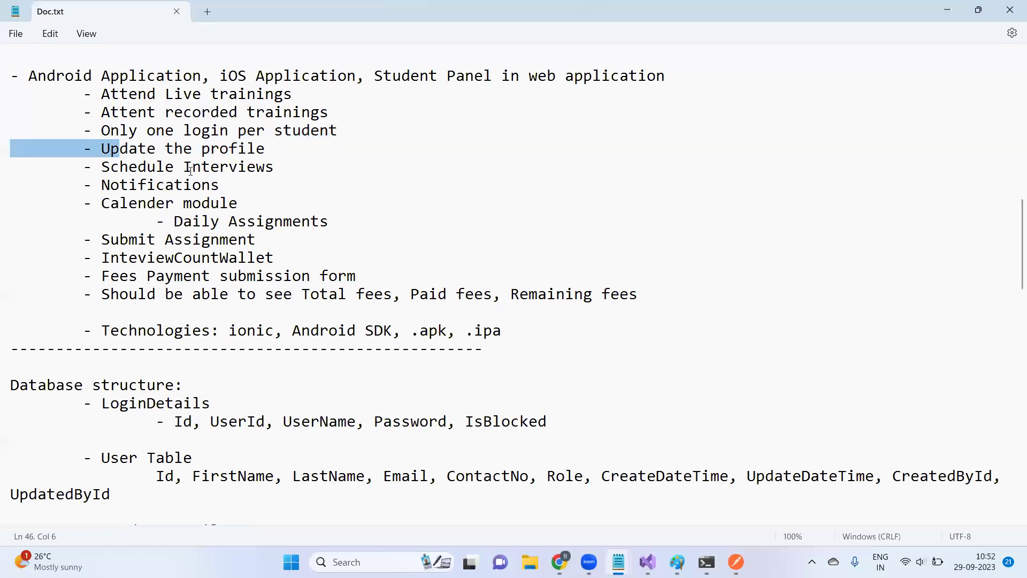
pyautogui.moveTo(110, 167); pyautogui.dragTo(413, 166)
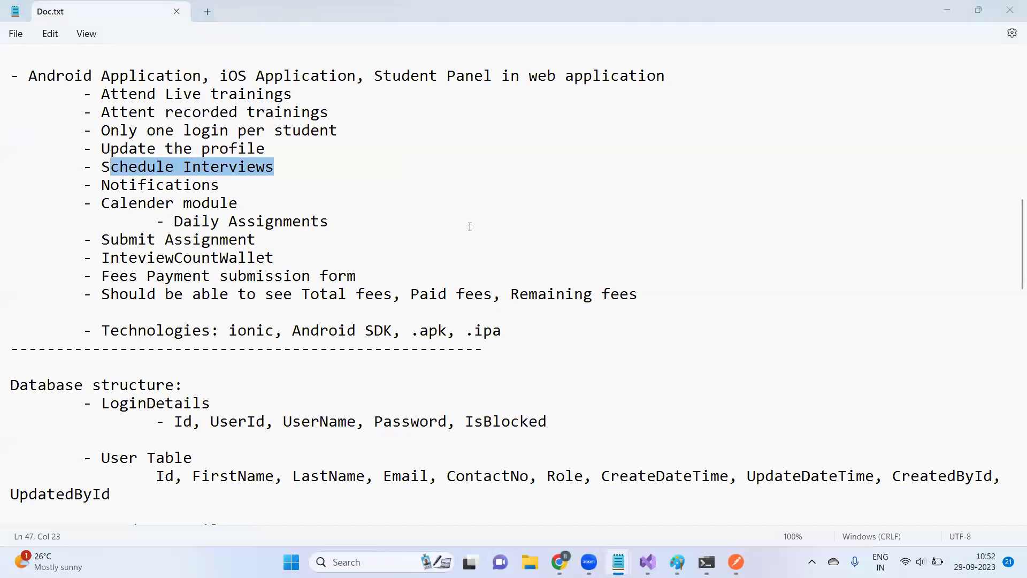
pyautogui.hotkey('alt', 'Tab')
pyautogui.hotkey('alt', 'Tab')
pyautogui.click(124, 181)
pyautogui.moveTo(103, 168); pyautogui.dragTo(287, 168)
# Switch back to draw.io and draw a return arrow from Hosting Server to Android Application
pyautogui.hotkey('alt', 'Tab')
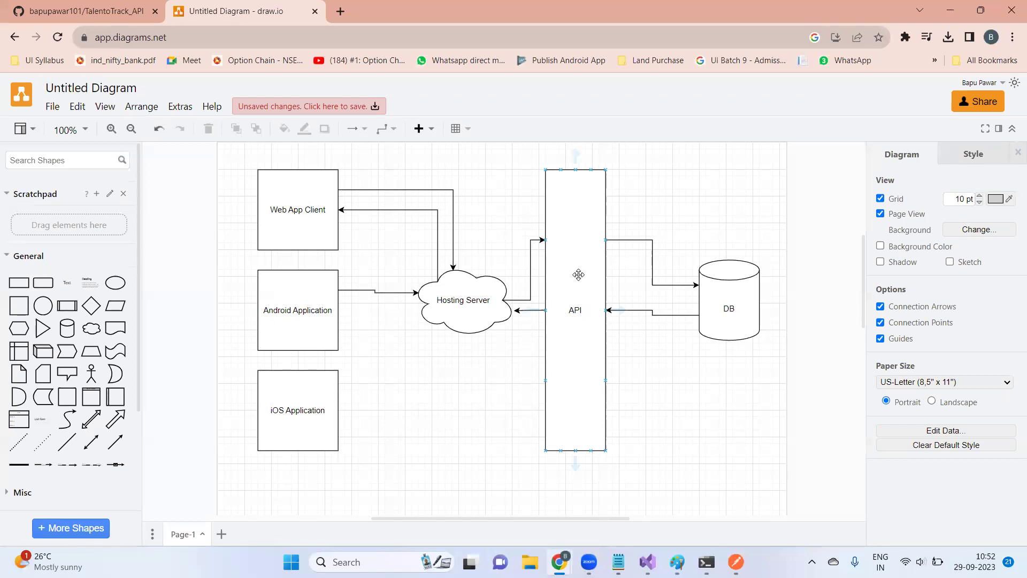
pyautogui.click(369, 308)
pyautogui.moveTo(426, 303); pyautogui.dragTo(340, 310)
pyautogui.click(426, 450)
# Connect iOS Application and Hosting Server with an arrow each way, routing the return arrow straight down from the cloud outside the request arrow
pyautogui.moveTo(339, 393); pyautogui.dragTo(449, 335)
pyautogui.click(535, 340)
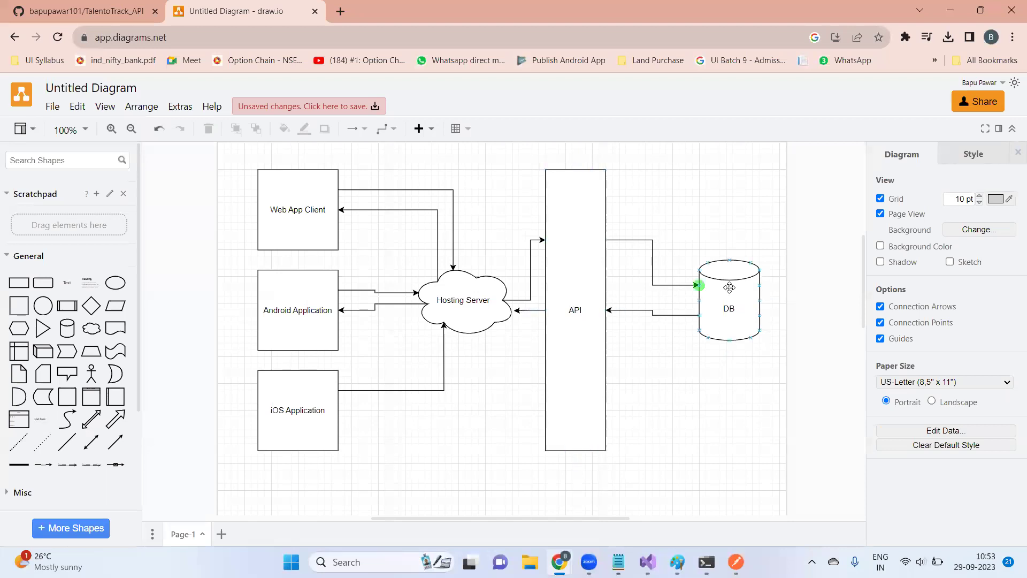
pyautogui.moveTo(466, 335); pyautogui.dragTo(339, 413)
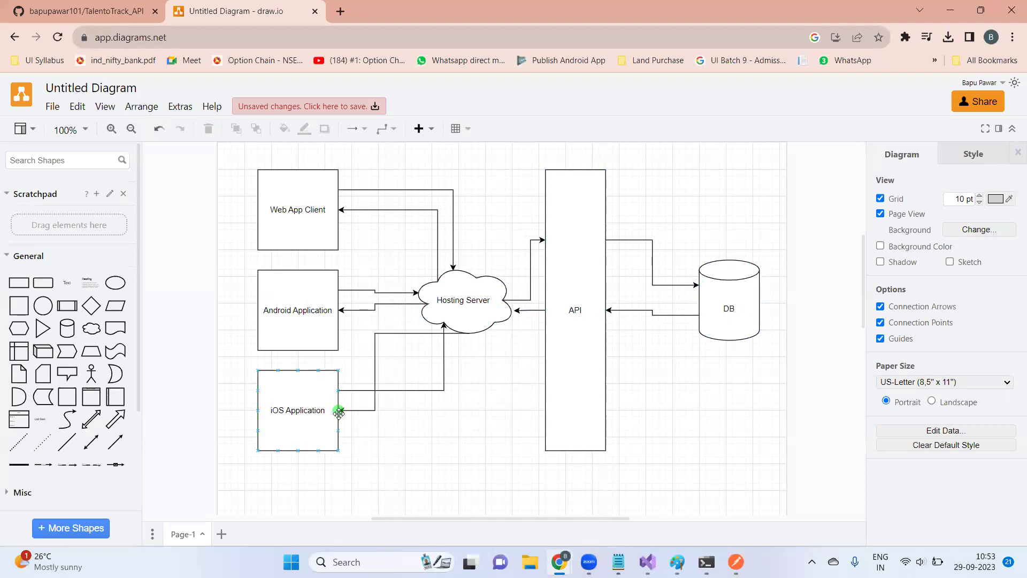
pyautogui.moveTo(376, 372); pyautogui.dragTo(469, 372)
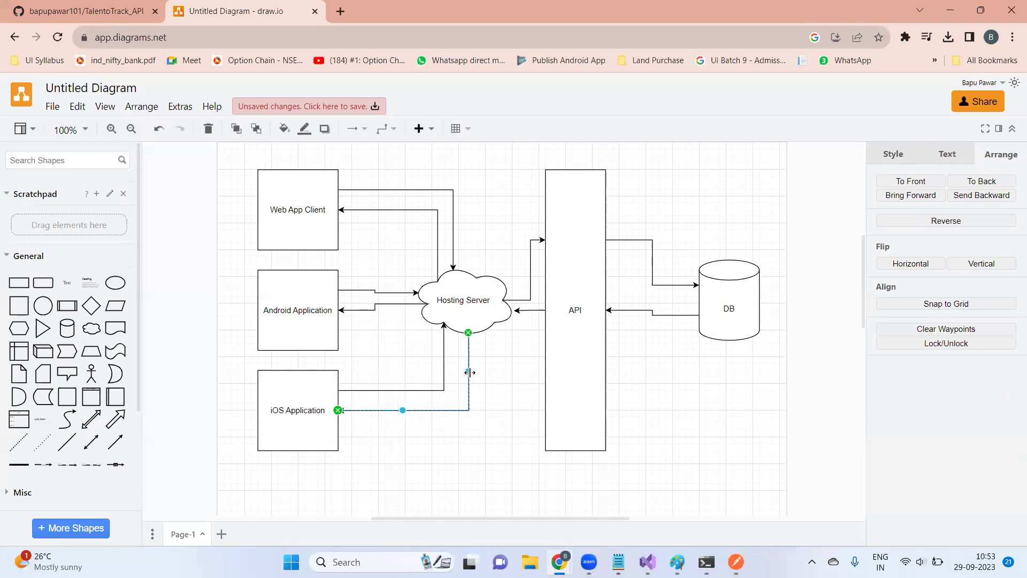
pyautogui.click(696, 422)
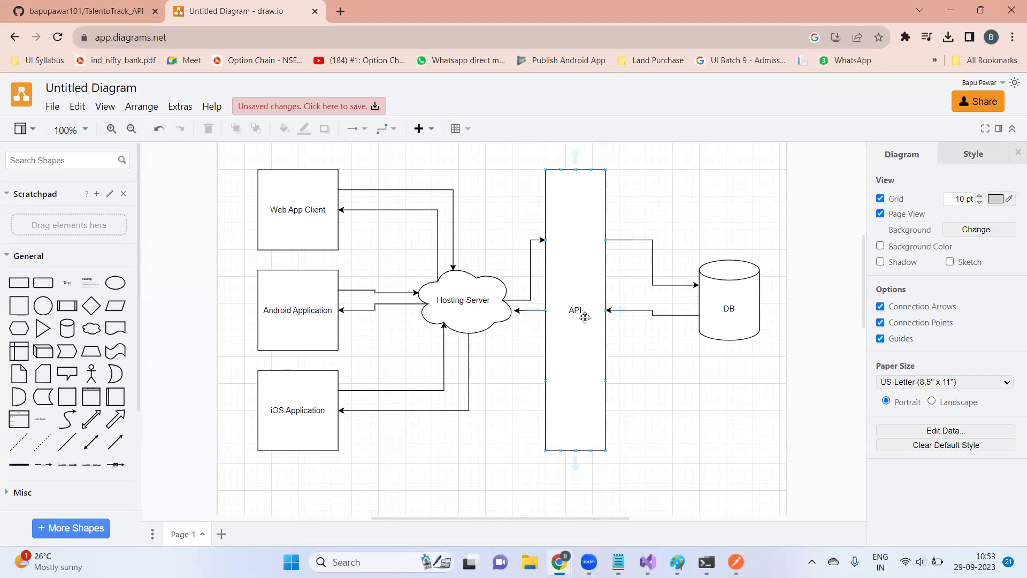
# Review the finished architecture diagram, going through the API, DB, Web App Client, Android Application and iOS Application shapes
pyautogui.click(573, 211)
pyautogui.click(737, 320)
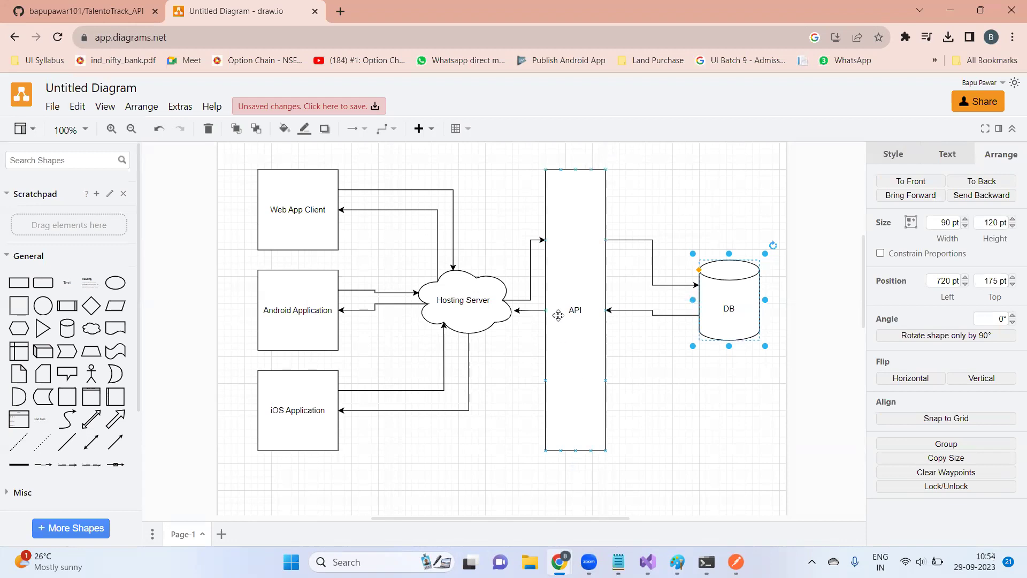
pyautogui.click(283, 214)
pyautogui.click(301, 284)
pyautogui.click(301, 413)
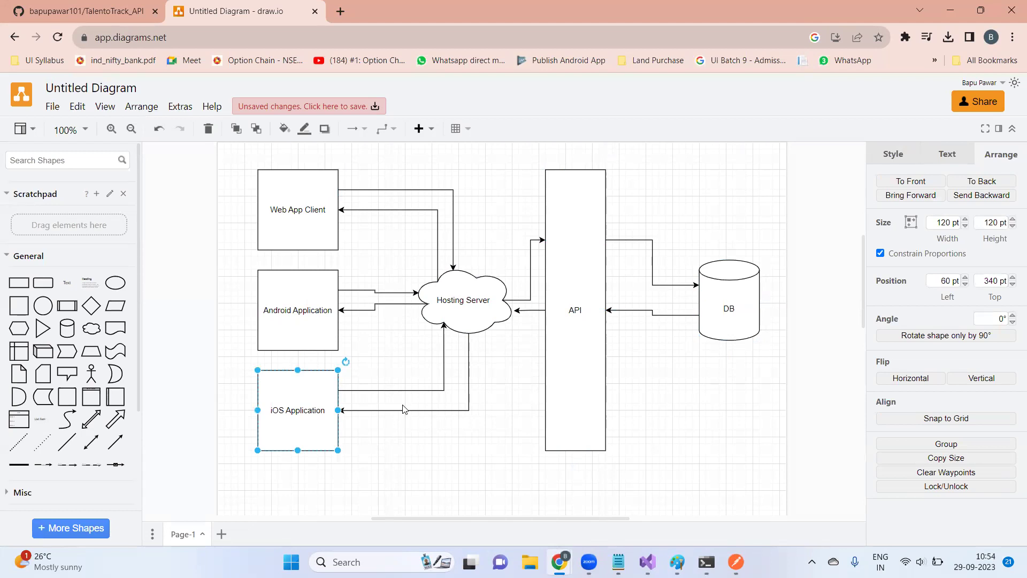
pyautogui.click(297, 287)
pyautogui.click(295, 227)
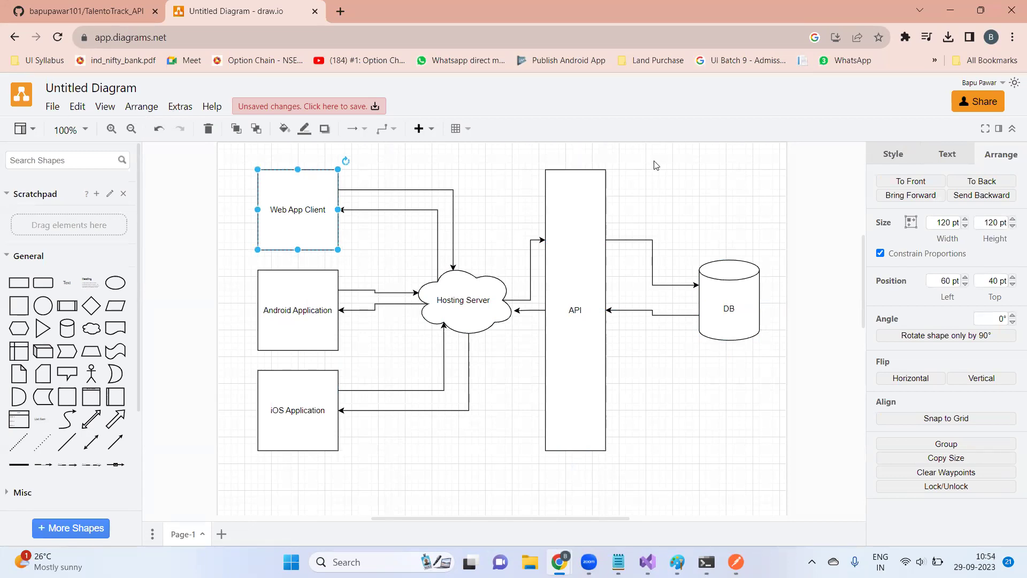
pyautogui.click(283, 289)
pyautogui.click(279, 397)
pyautogui.click(303, 313)
pyautogui.click(296, 405)
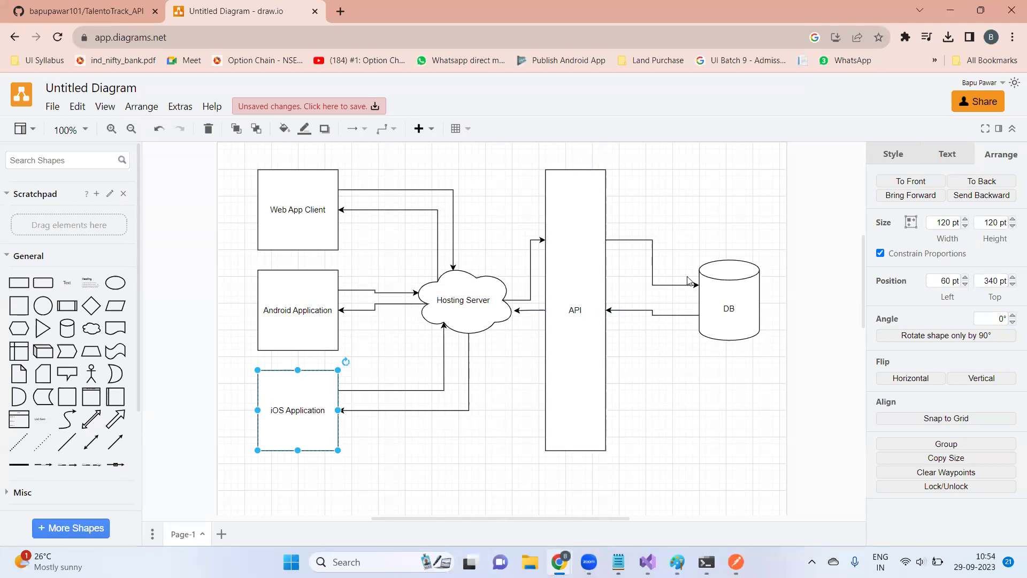
pyautogui.click(260, 214)
pyautogui.click(283, 312)
pyautogui.click(306, 400)
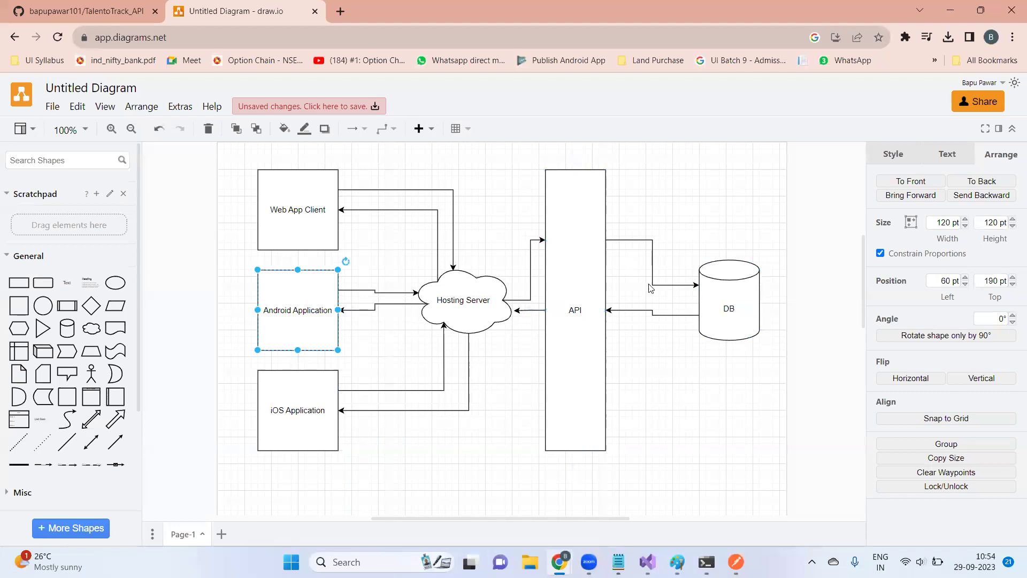
pyautogui.click(681, 404)
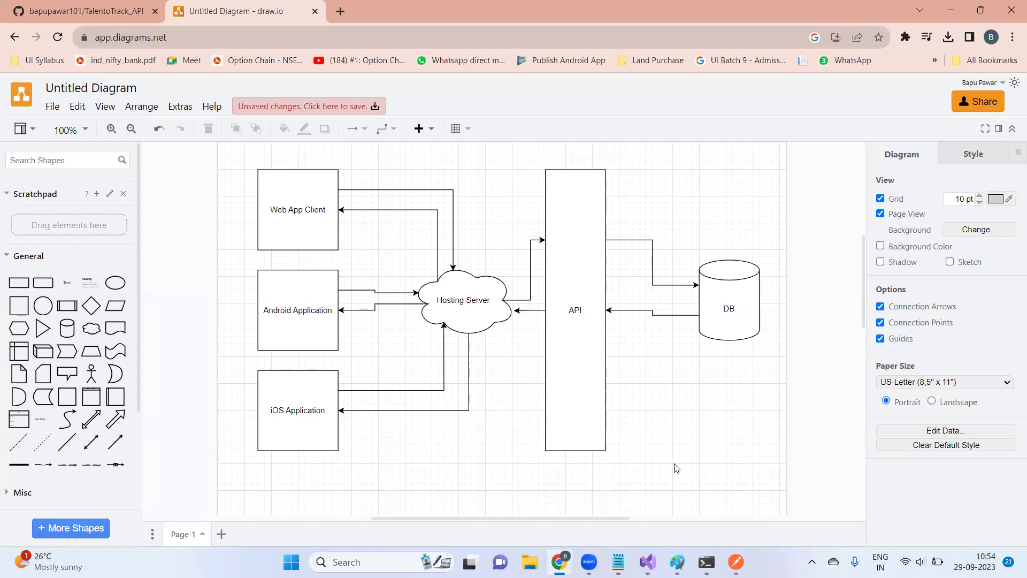
pyautogui.click(584, 359)
pyautogui.click(710, 383)
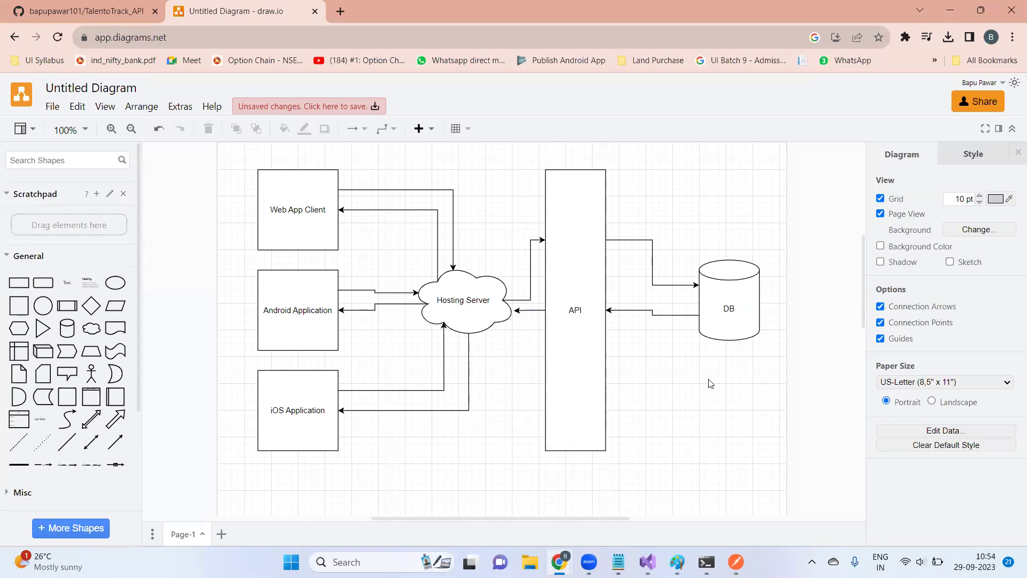